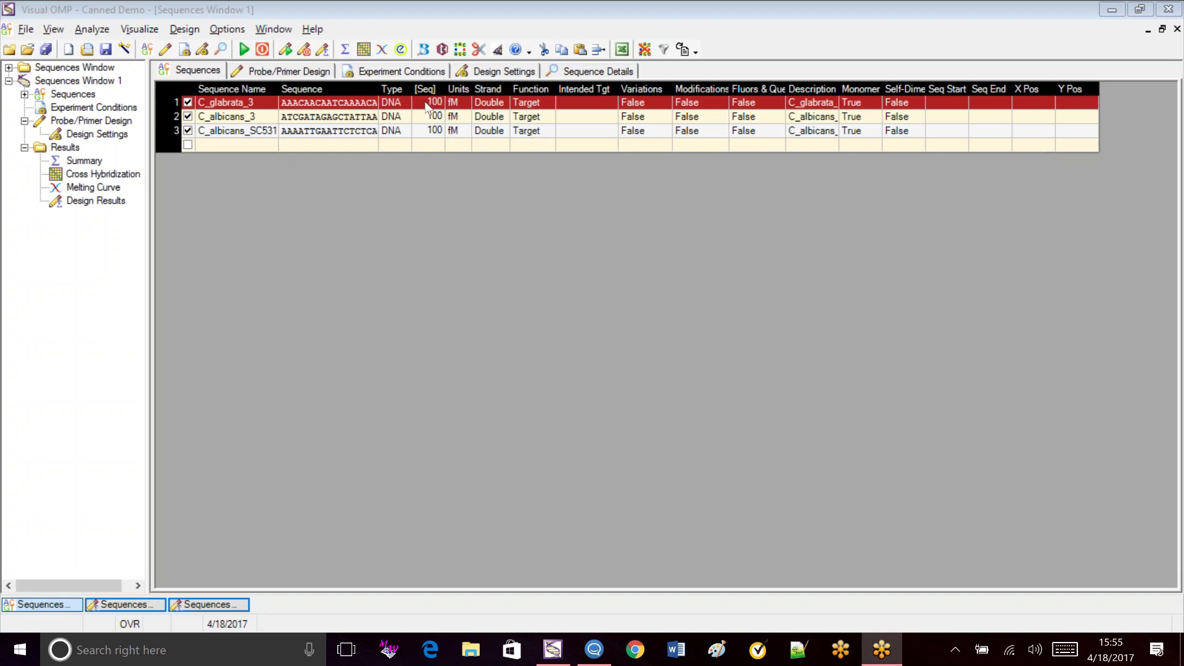
Apply the Canned Demo solution conditions, then bring up the Probe/Primer Design page
{"action": "left_click", "coordinate": [369, 70]}
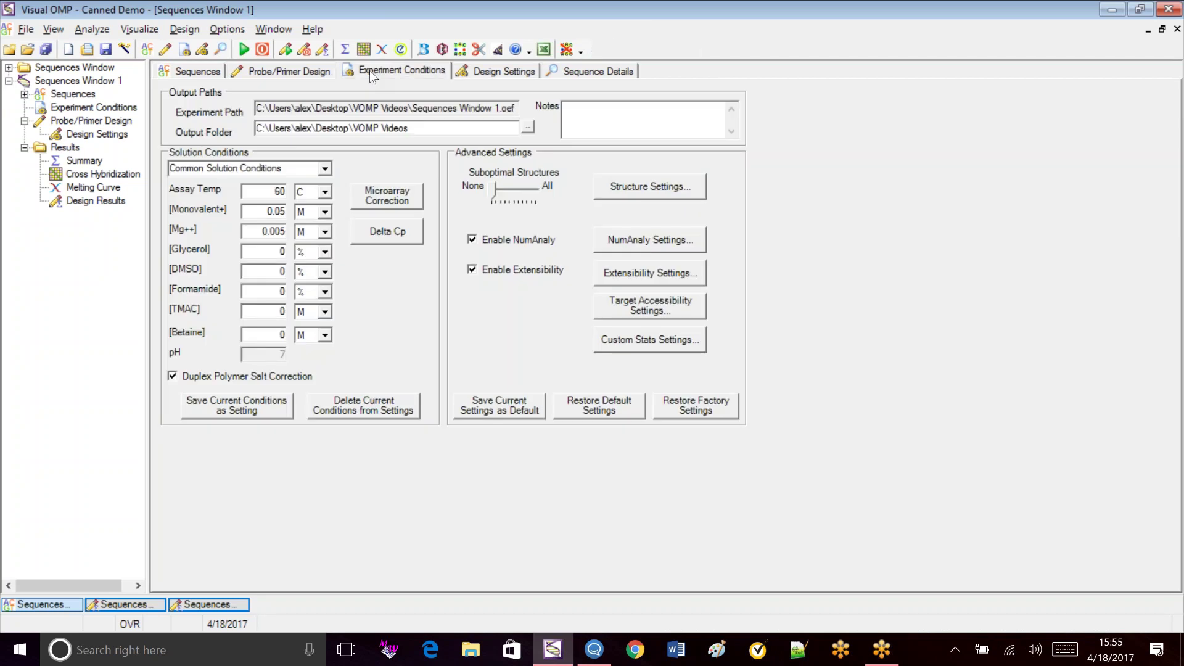
{"action": "left_click", "coordinate": [325, 169]}
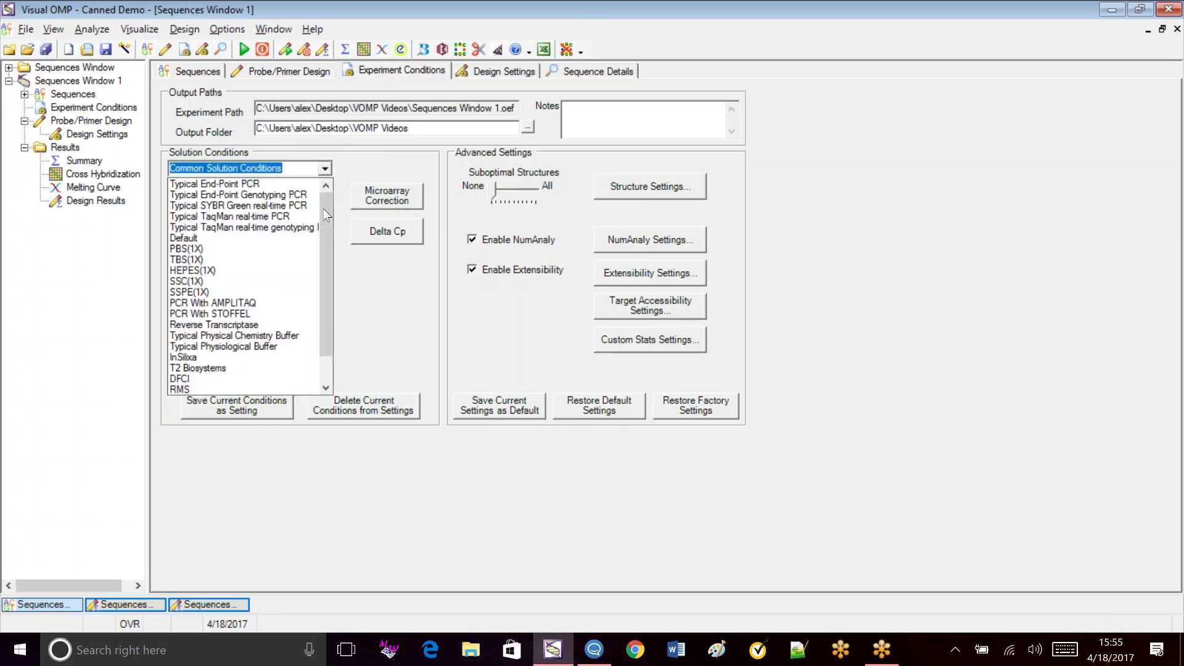
{"action": "scroll", "coordinate": [319, 284], "scroll_direction": "down", "scroll_amount": 1}
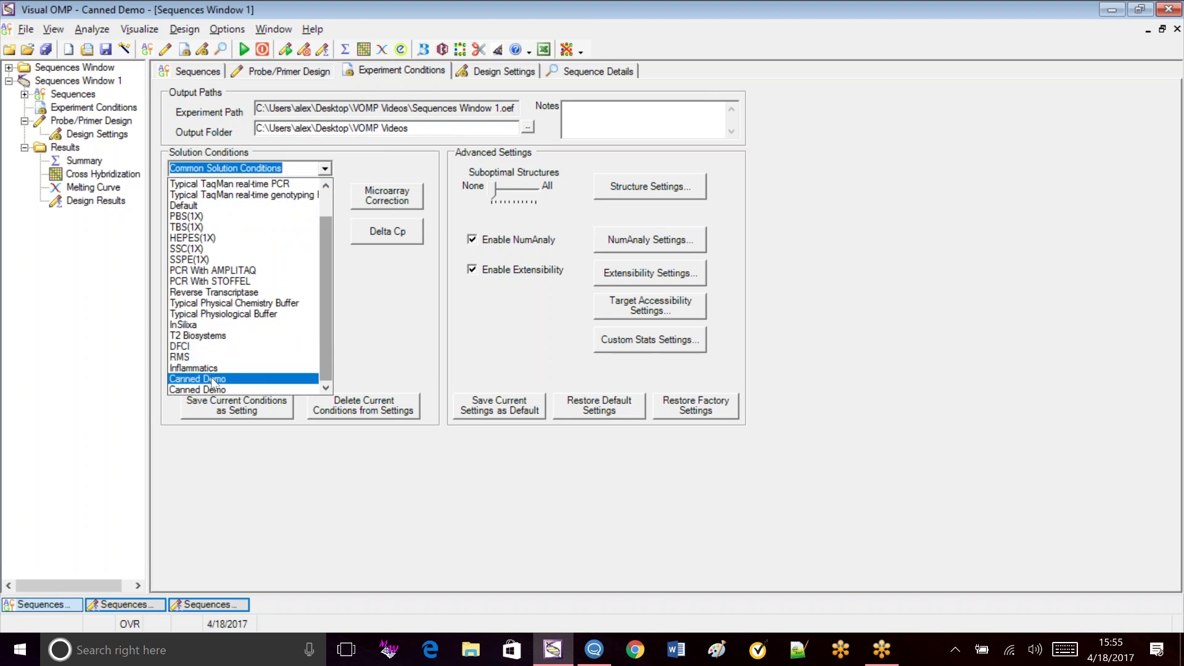
{"action": "left_click", "coordinate": [225, 379]}
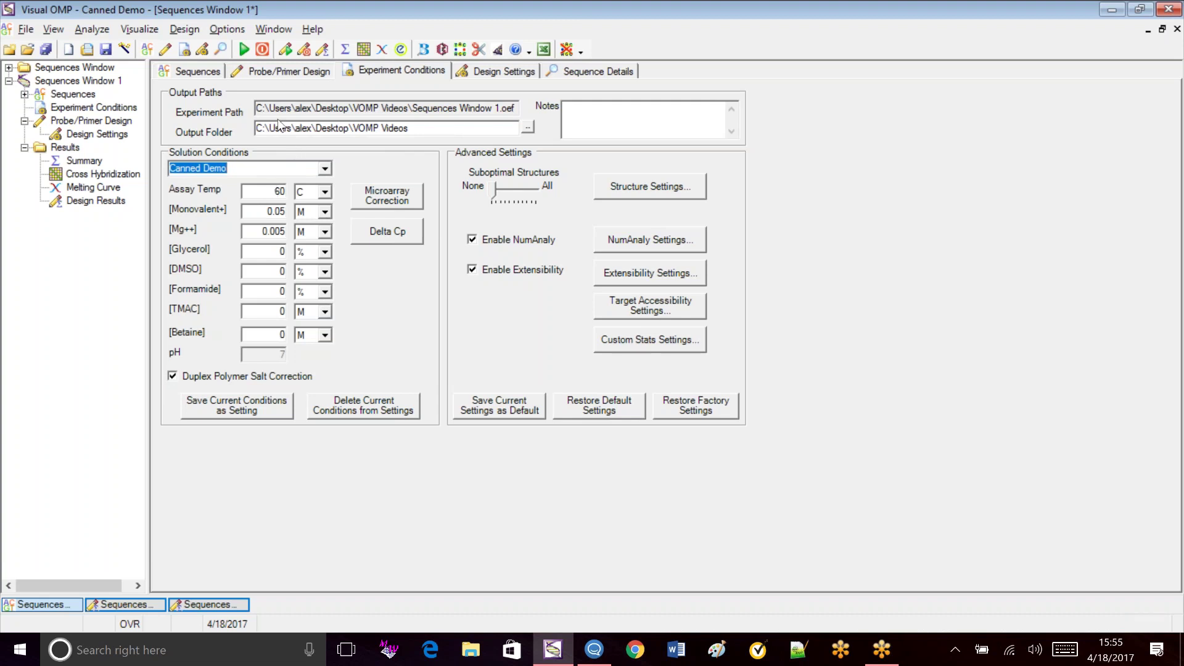
{"action": "left_click", "coordinate": [262, 70]}
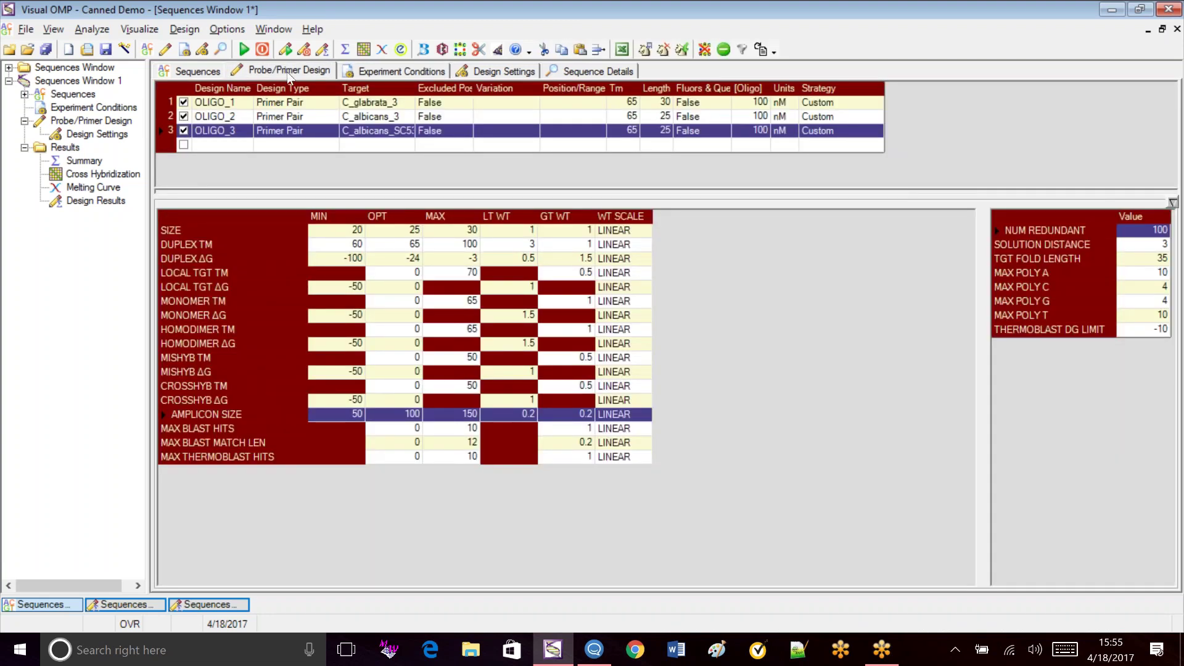
Show OLIGO_1's design parameters and leave its design type as Primer Pair
{"action": "left_click", "coordinate": [324, 107]}
{"action": "left_click", "coordinate": [333, 104]}
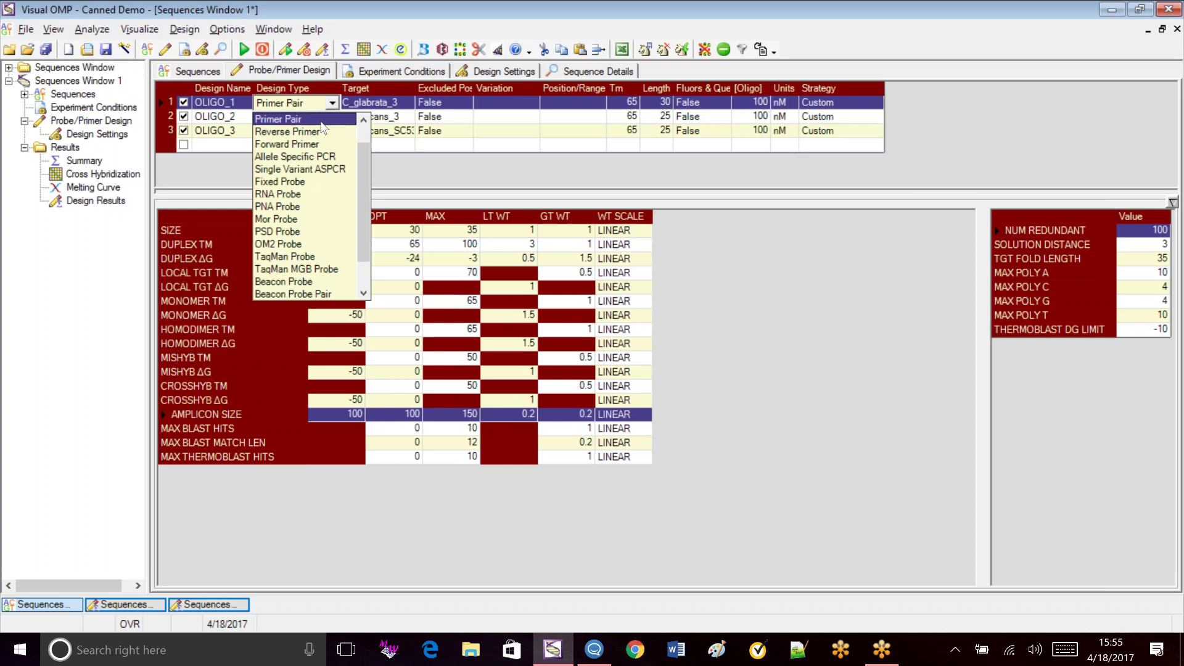
{"action": "key", "text": "Escape"}
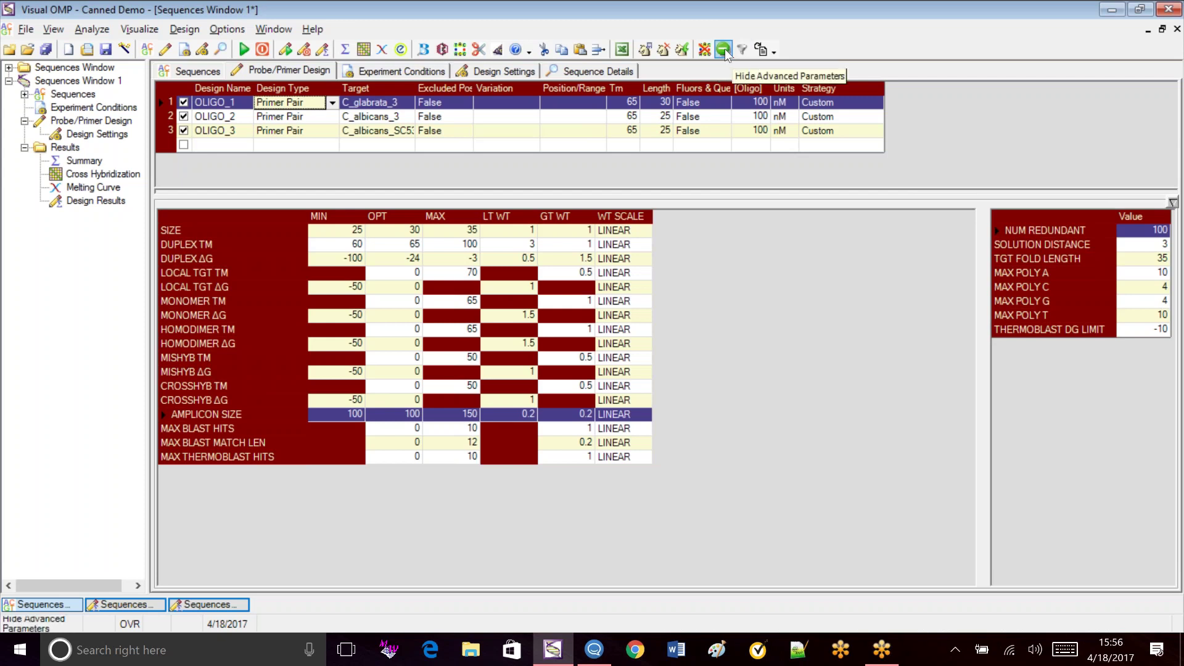
{"action": "left_click", "coordinate": [723, 50]}
{"action": "left_click", "coordinate": [724, 50]}
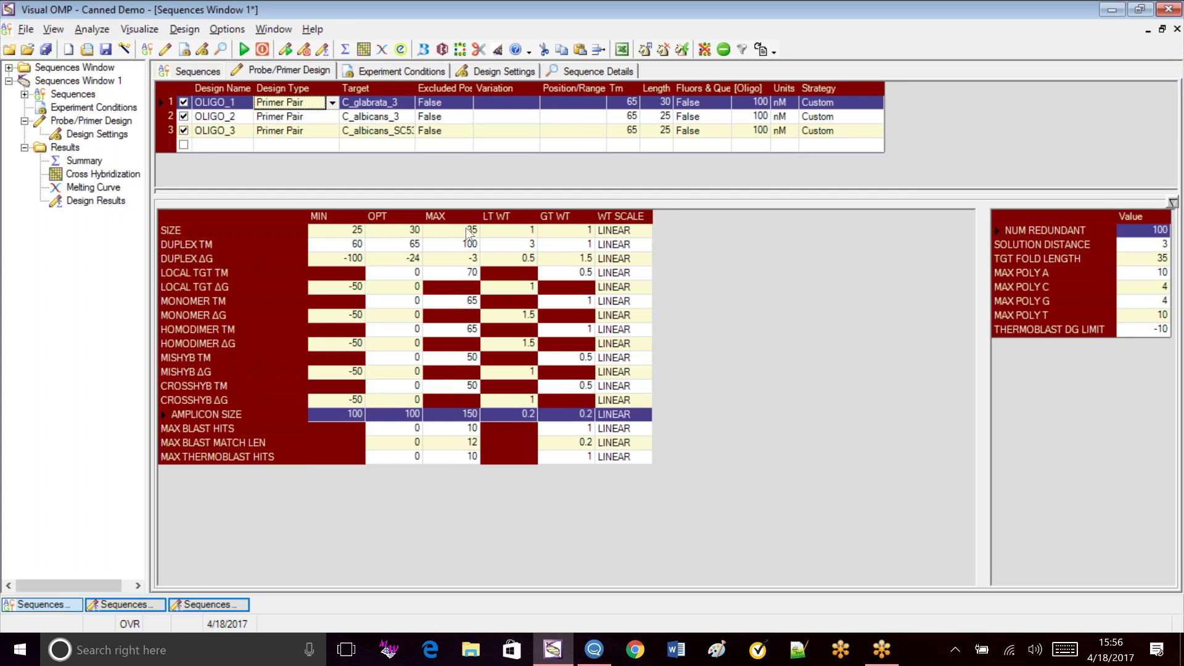
{"action": "left_click", "coordinate": [401, 247]}
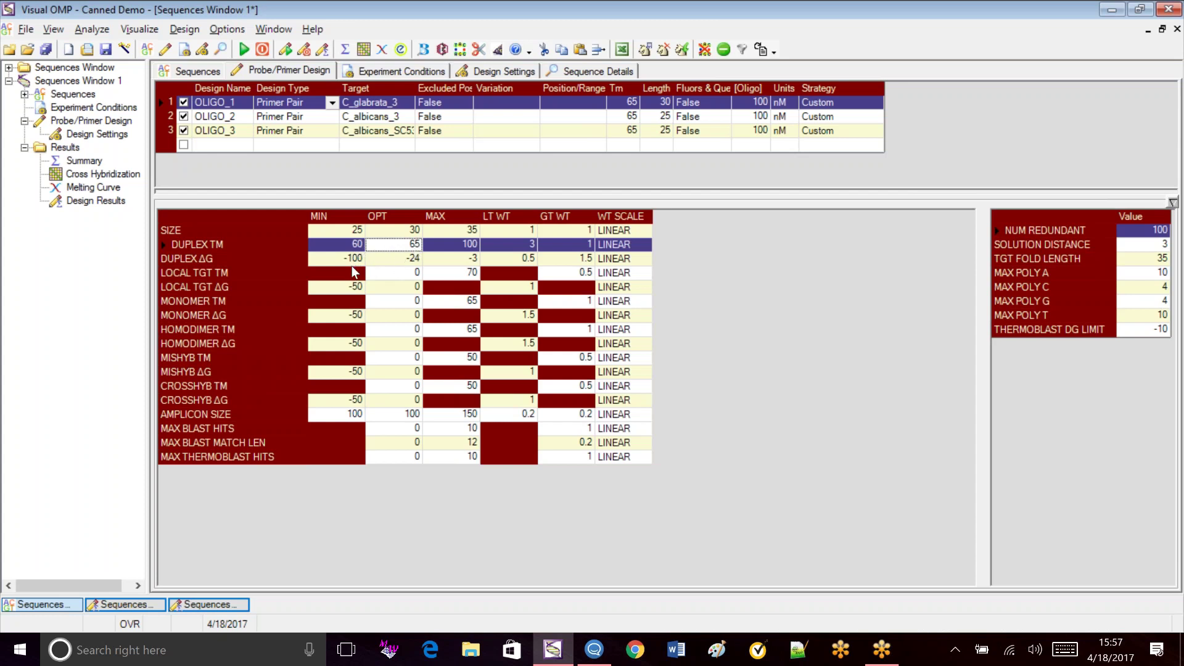
{"action": "left_click", "coordinate": [389, 418]}
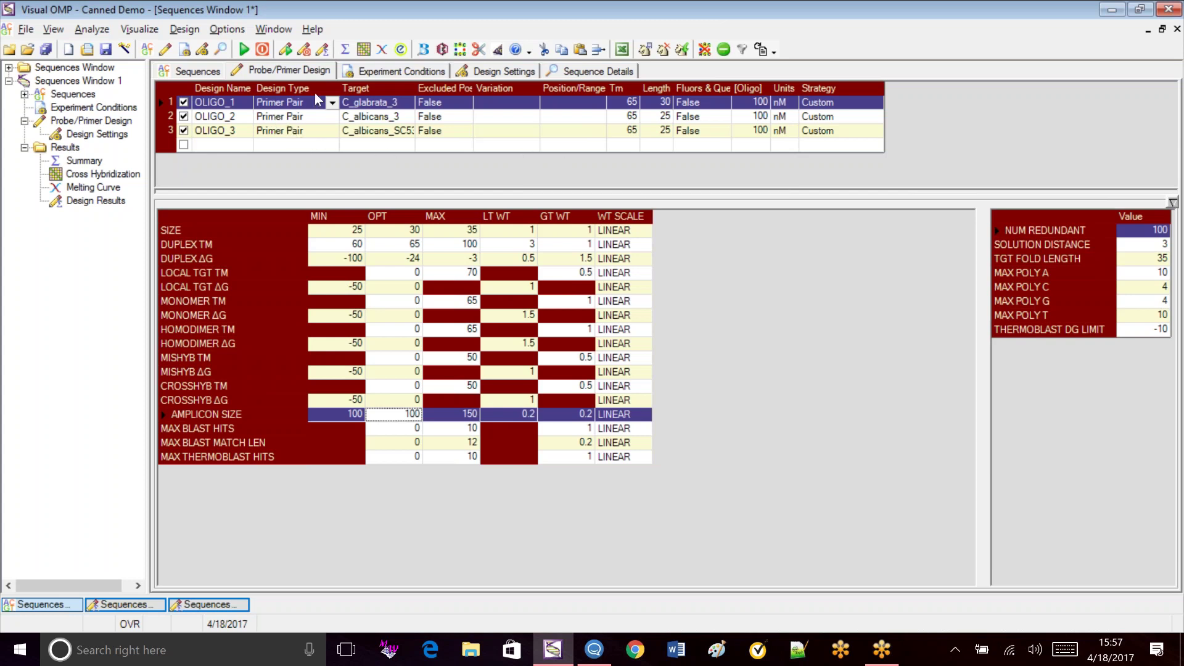
Return to the Sequences list of three Candida targets and check the third target row
{"action": "left_click", "coordinate": [367, 72]}
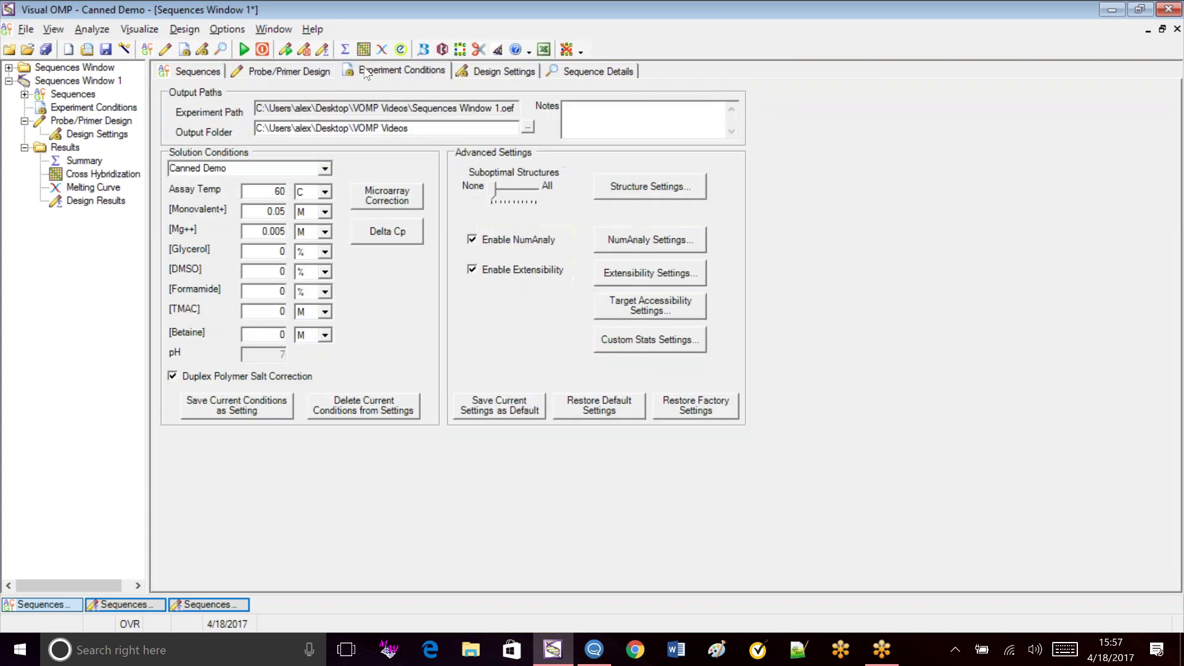
{"action": "left_click", "coordinate": [212, 73]}
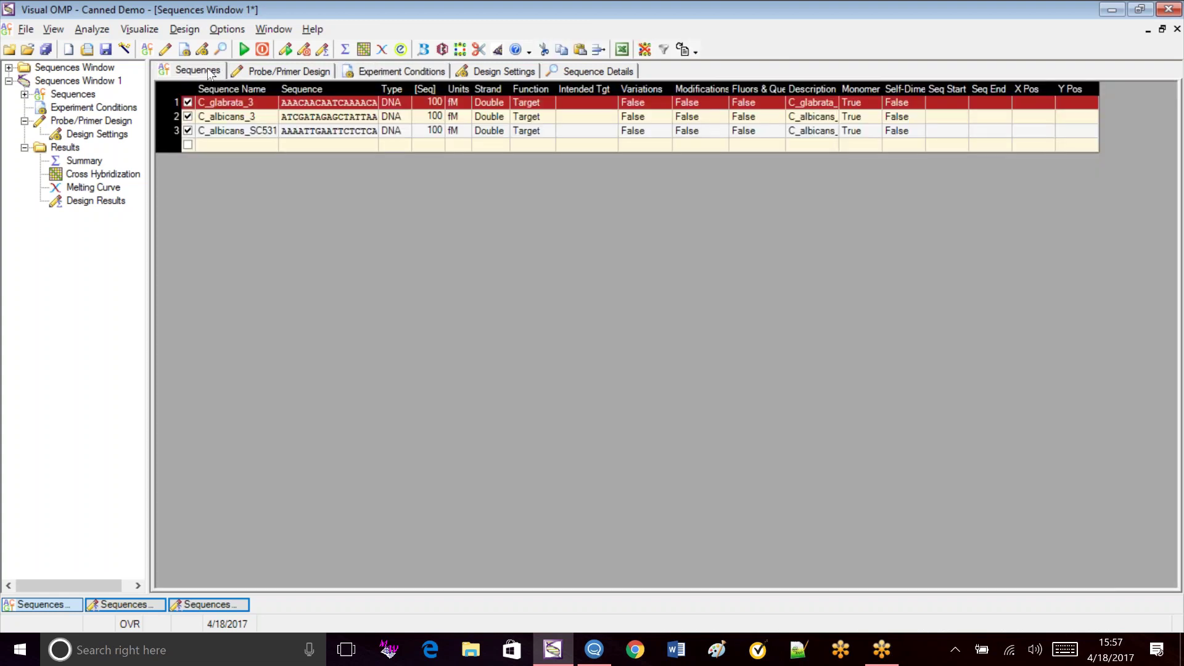
{"action": "left_click", "coordinate": [188, 130]}
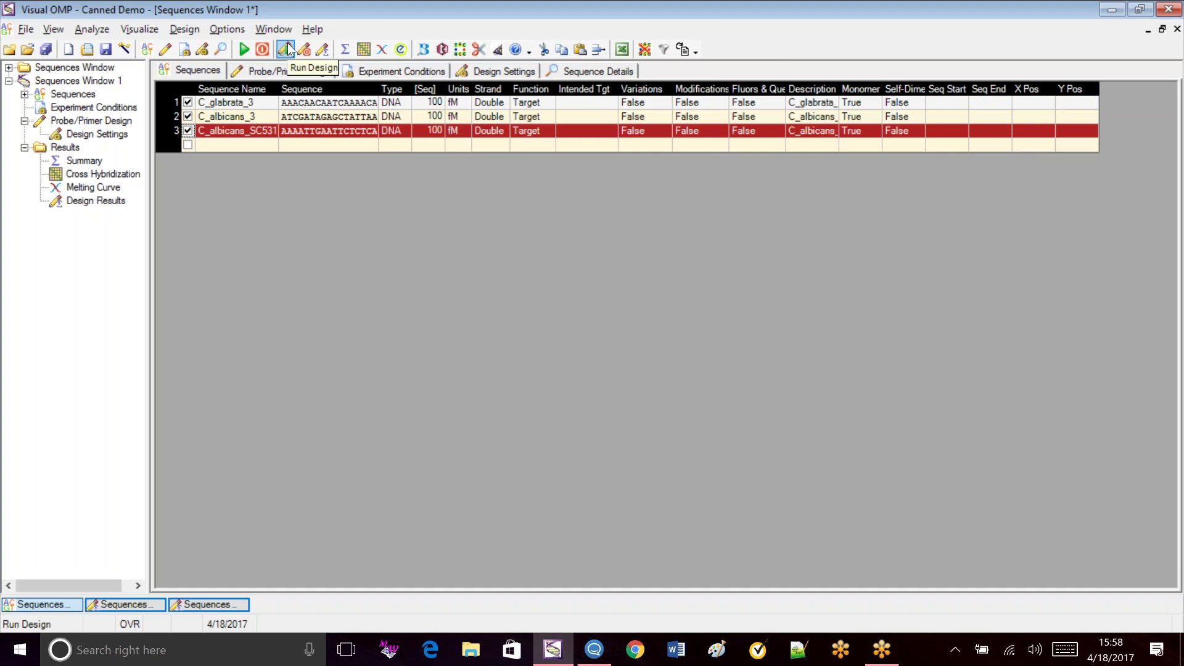
Run the multiplex primer design on the three Candida target sequences
{"action": "left_click", "coordinate": [287, 49]}
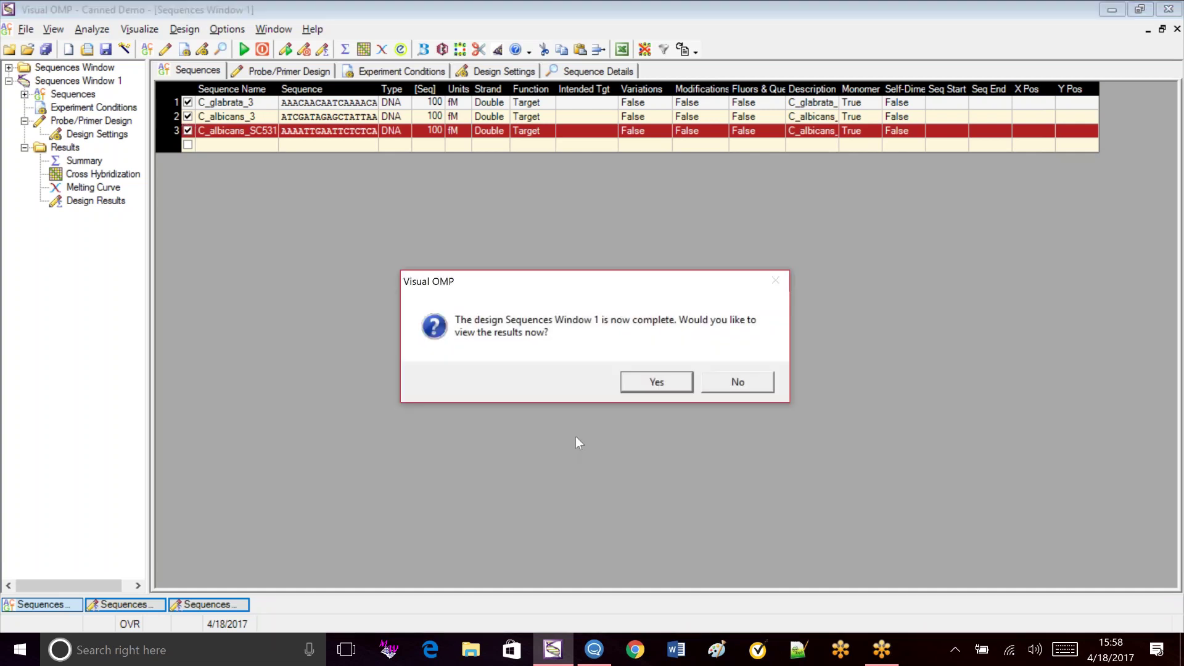
Open the Sequences Window 1 results and scroll its Solution Summary of Q-Score-ranked primers
{"action": "left_click", "coordinate": [666, 384]}
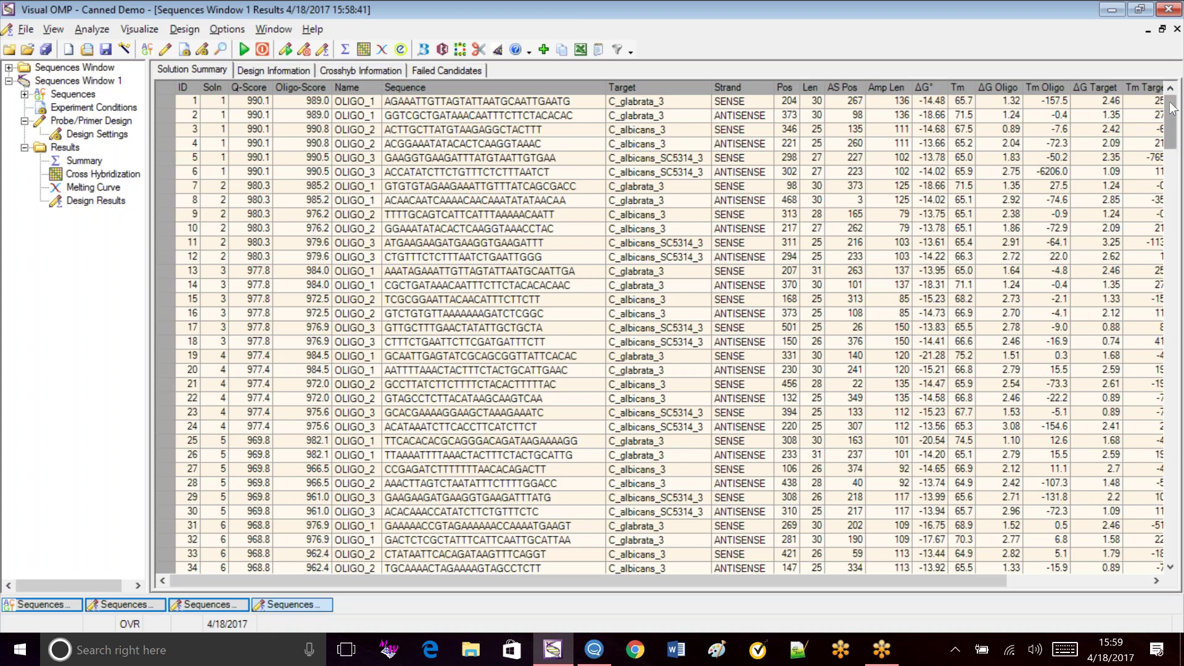
{"action": "mouse_move", "coordinate": [1173, 108]}
{"action": "left_mouse_down"}
{"action": "mouse_move", "coordinate": [1180, 543]}
{"action": "mouse_move", "coordinate": [1179, 99]}
{"action": "left_mouse_up"}
Inspect the sense and antisense primers for OLIGO_1, OLIGO_2 and OLIGO_3 in solution 1
{"action": "left_click", "coordinate": [755, 105]}
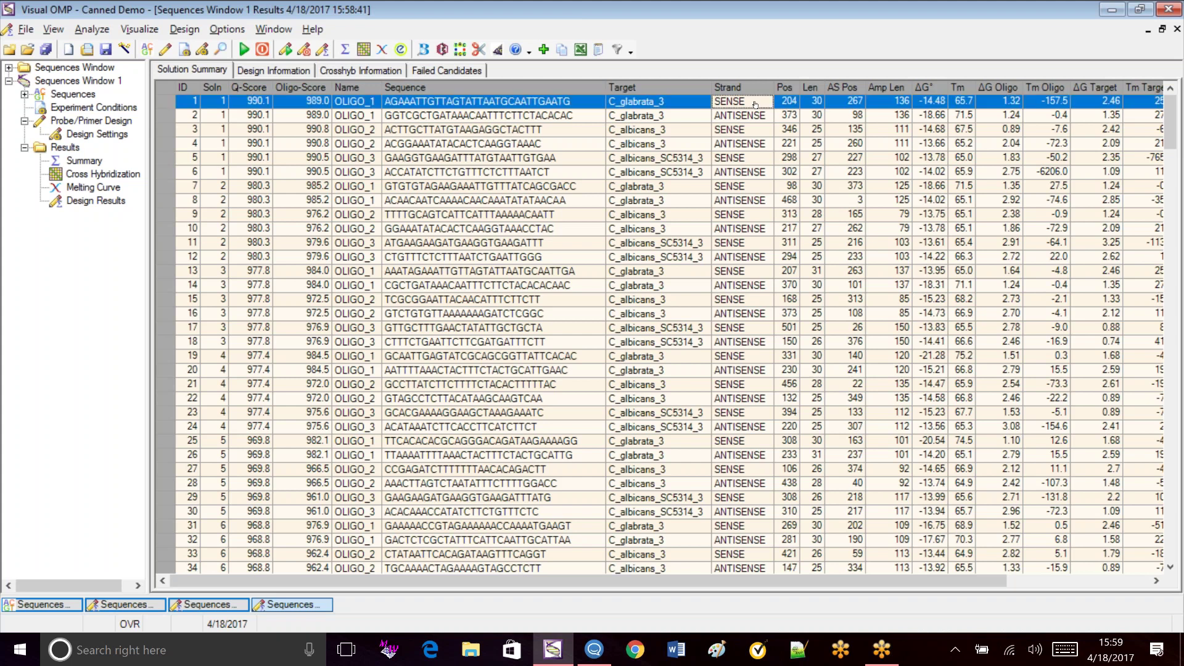
{"action": "left_click", "coordinate": [854, 116]}
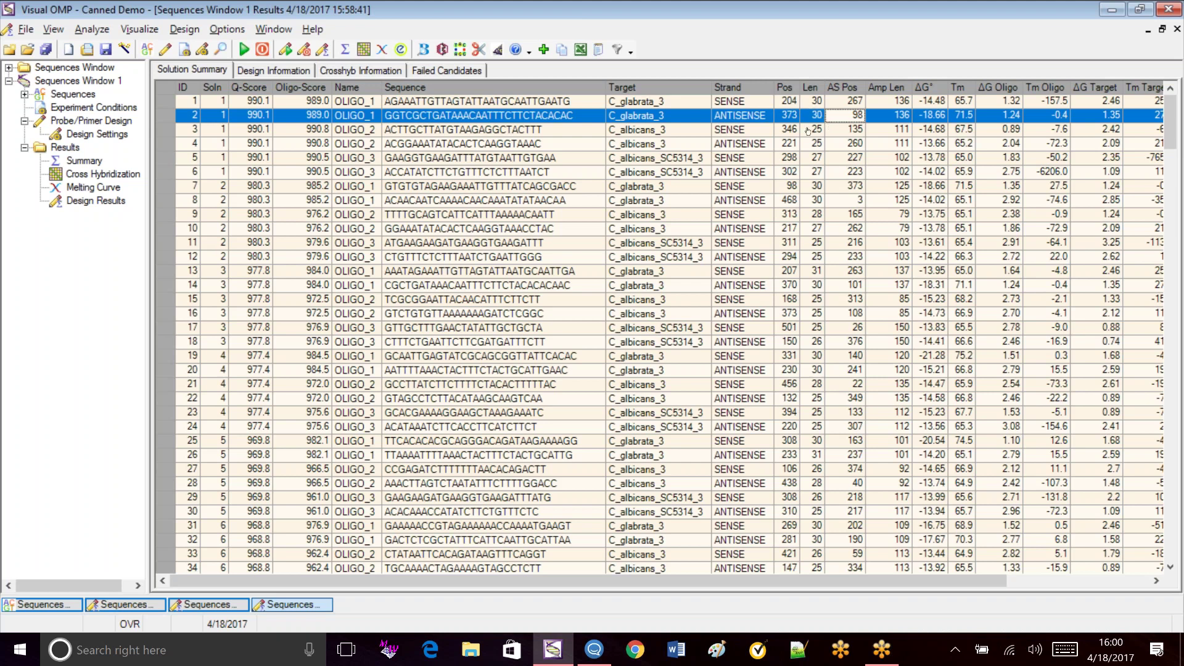
{"action": "left_click", "coordinate": [789, 134]}
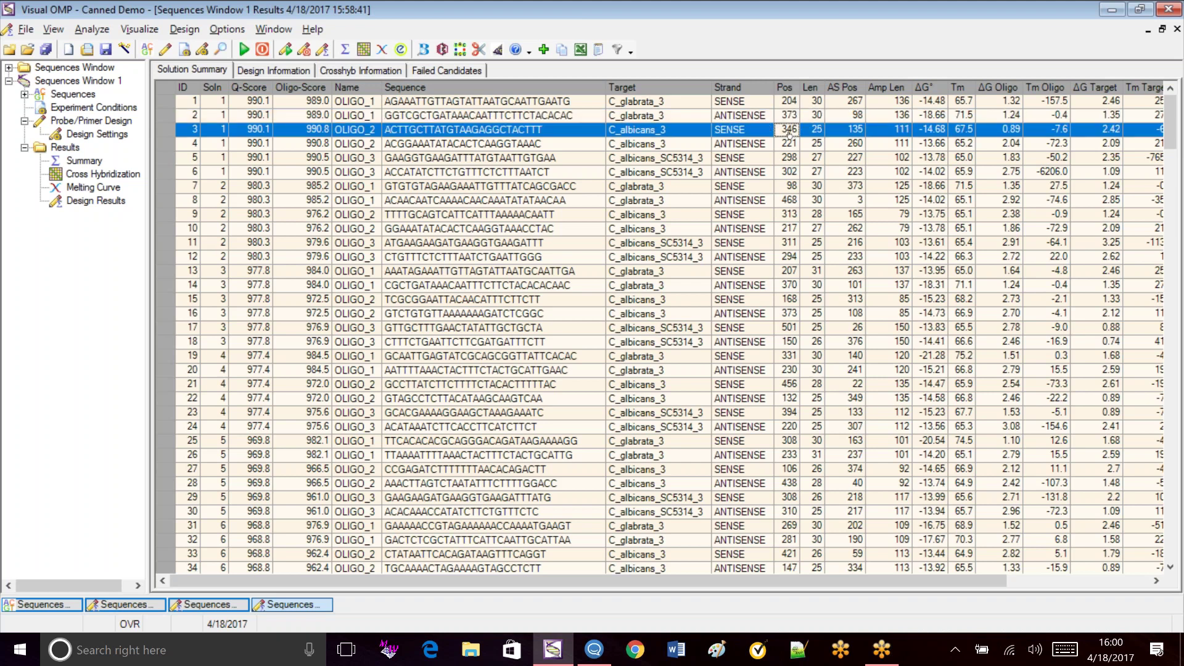
{"action": "left_click", "coordinate": [851, 148]}
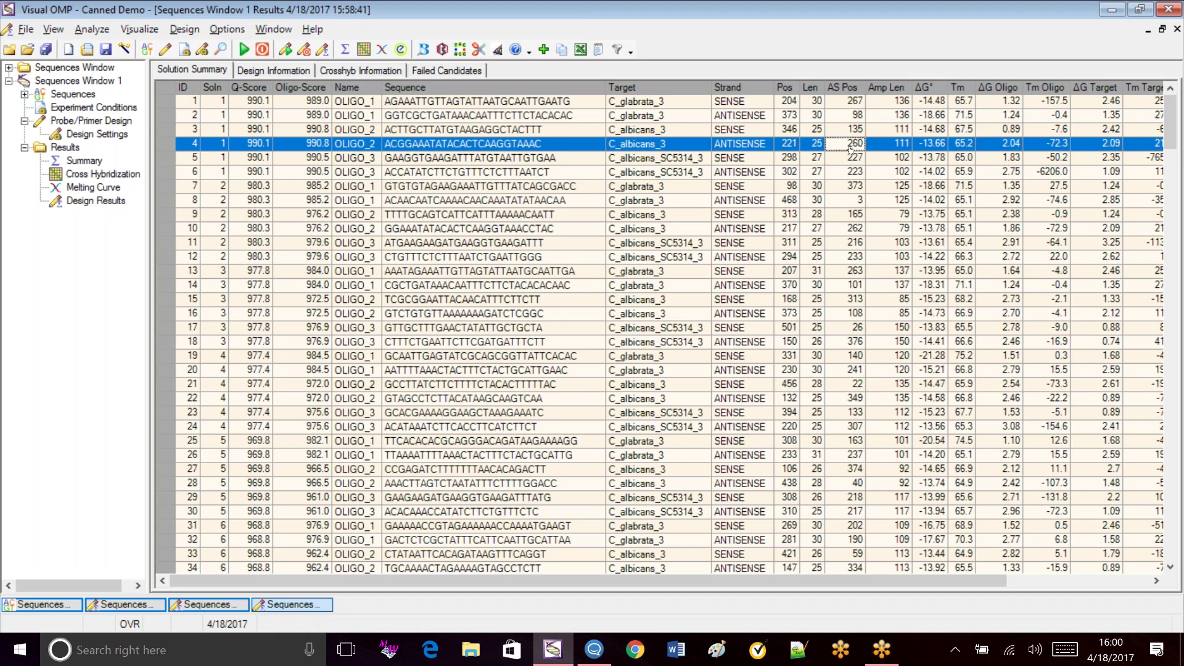
{"action": "left_click", "coordinate": [790, 132]}
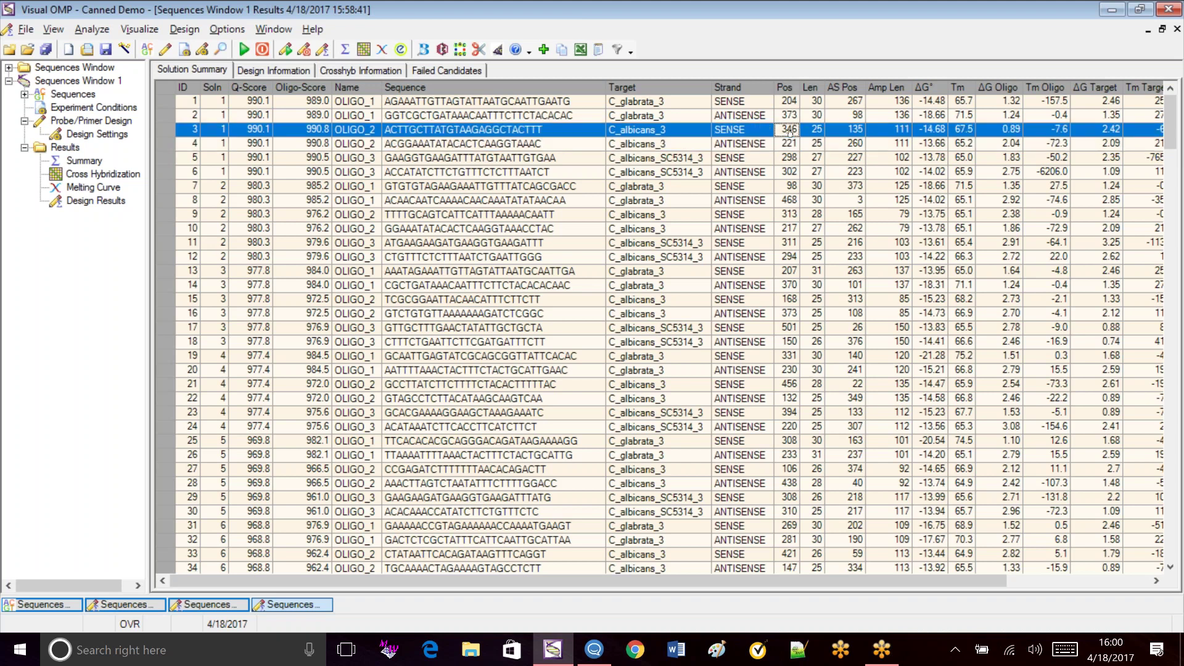
{"action": "left_click", "coordinate": [855, 172]}
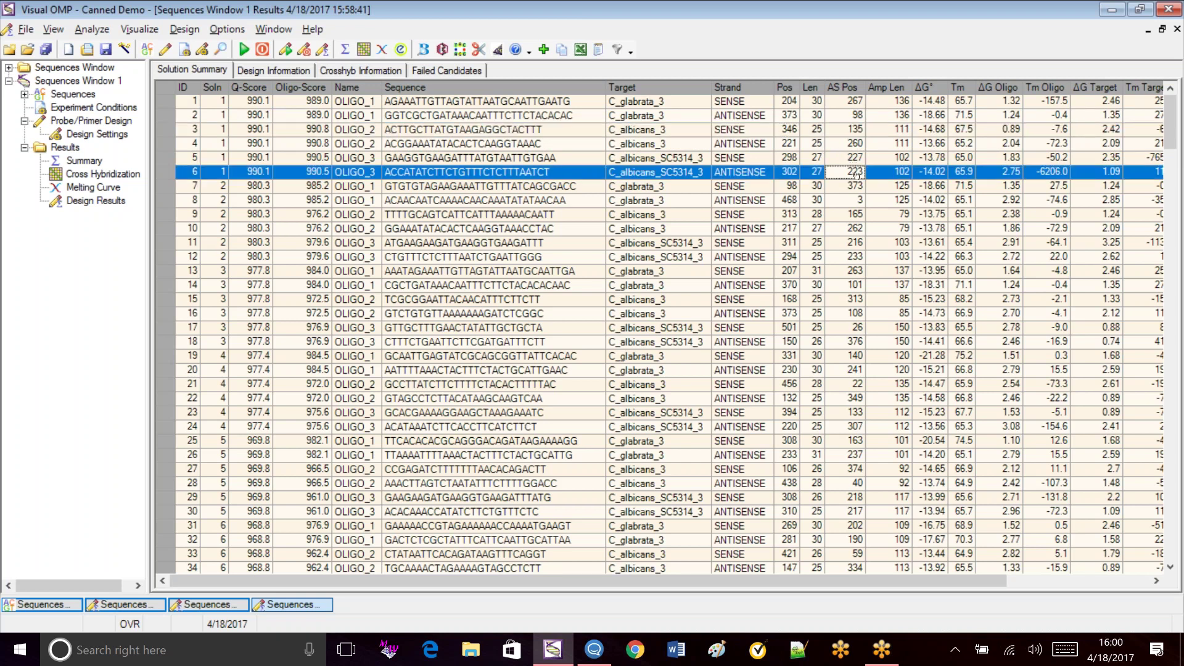
{"action": "left_click", "coordinate": [791, 159]}
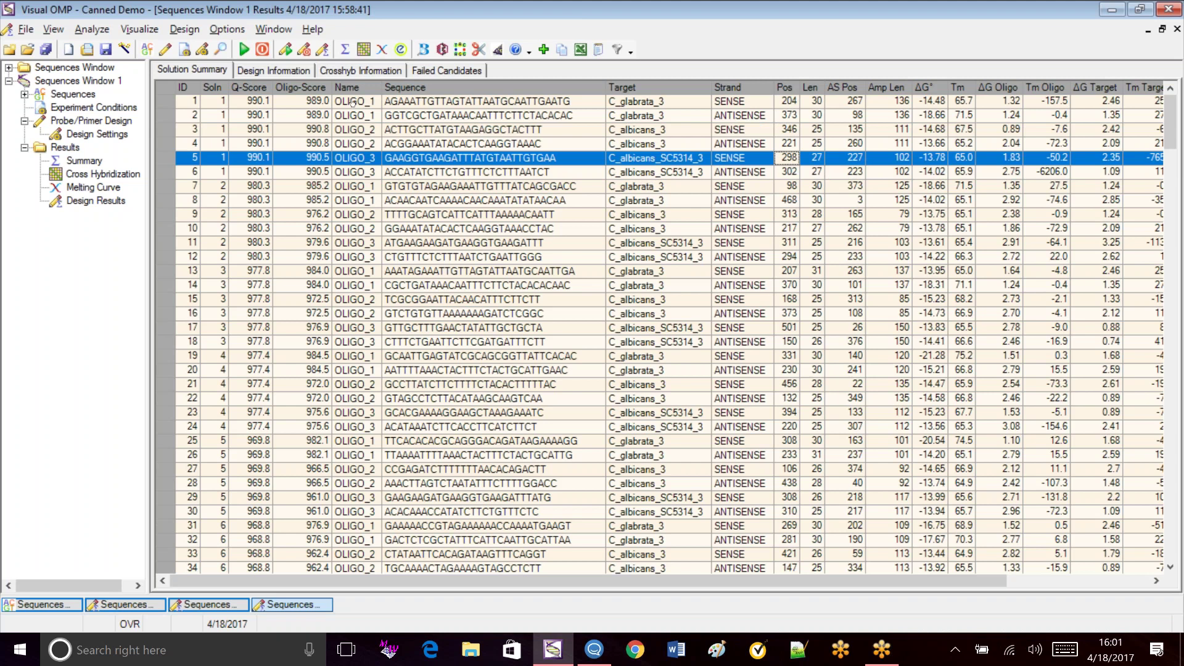
Select all six solution 1 oligos, rows 1 through 6, for the experiment
{"action": "left_click", "coordinate": [401, 102]}
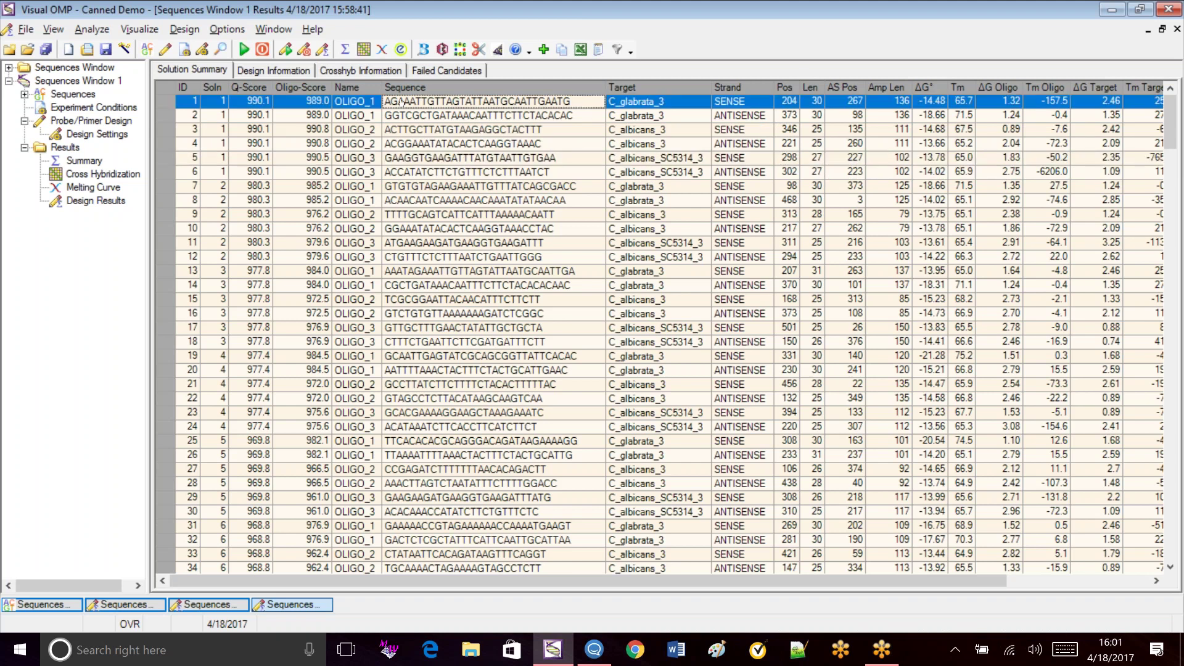
{"action": "left_click", "coordinate": [405, 173], "text": "shift"}
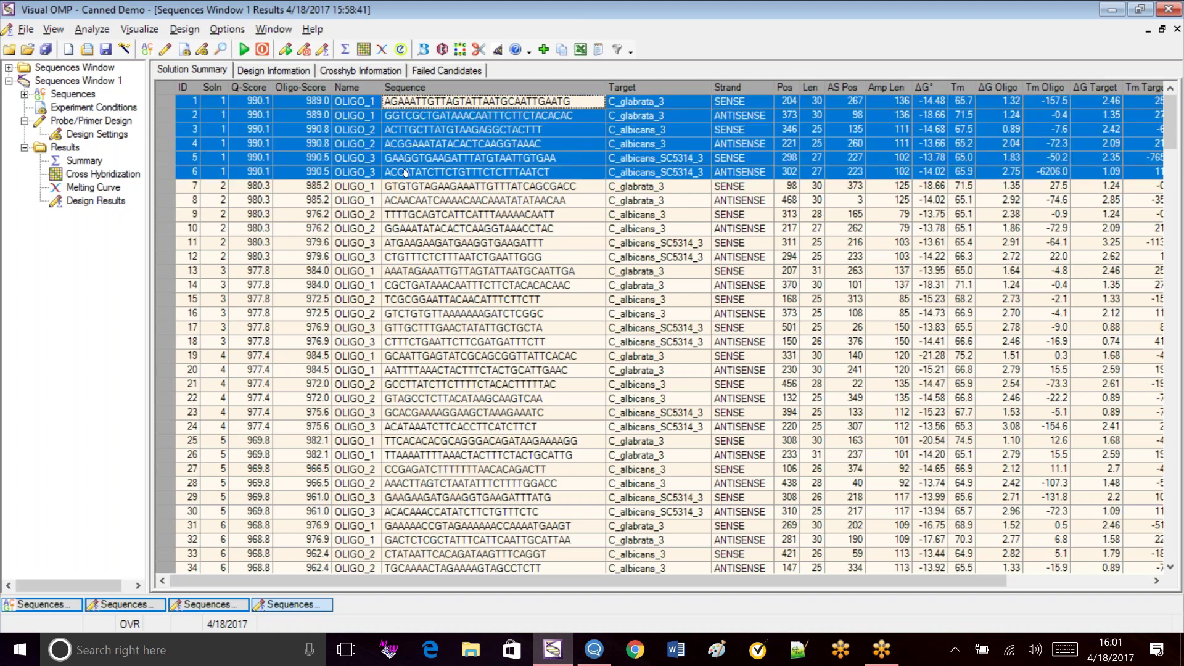
{"action": "right_click", "coordinate": [405, 173]}
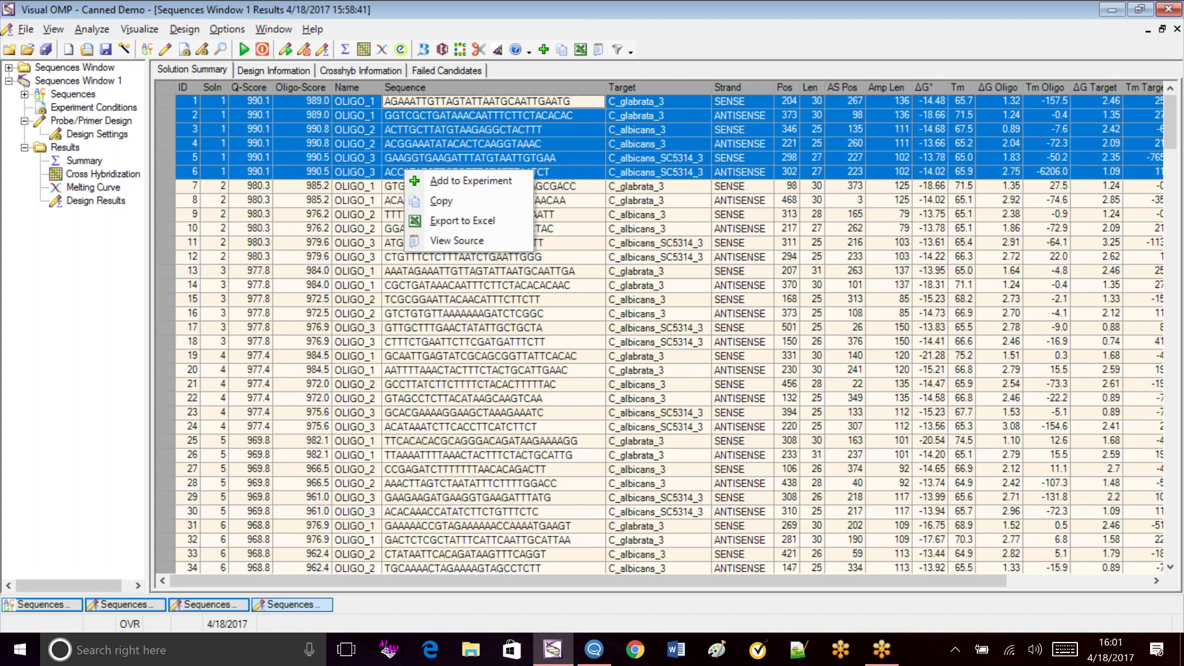
Add the six selected solution 1 oligos to the experiment and confirm
{"action": "left_click", "coordinate": [447, 182]}
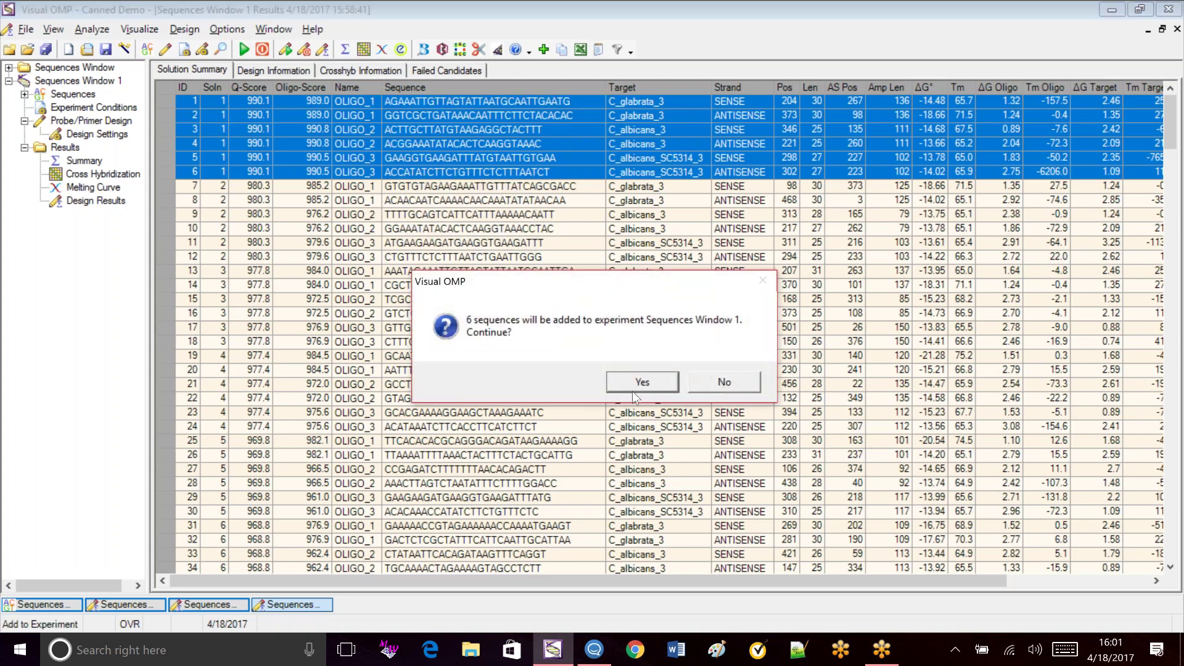
{"action": "left_click", "coordinate": [630, 380]}
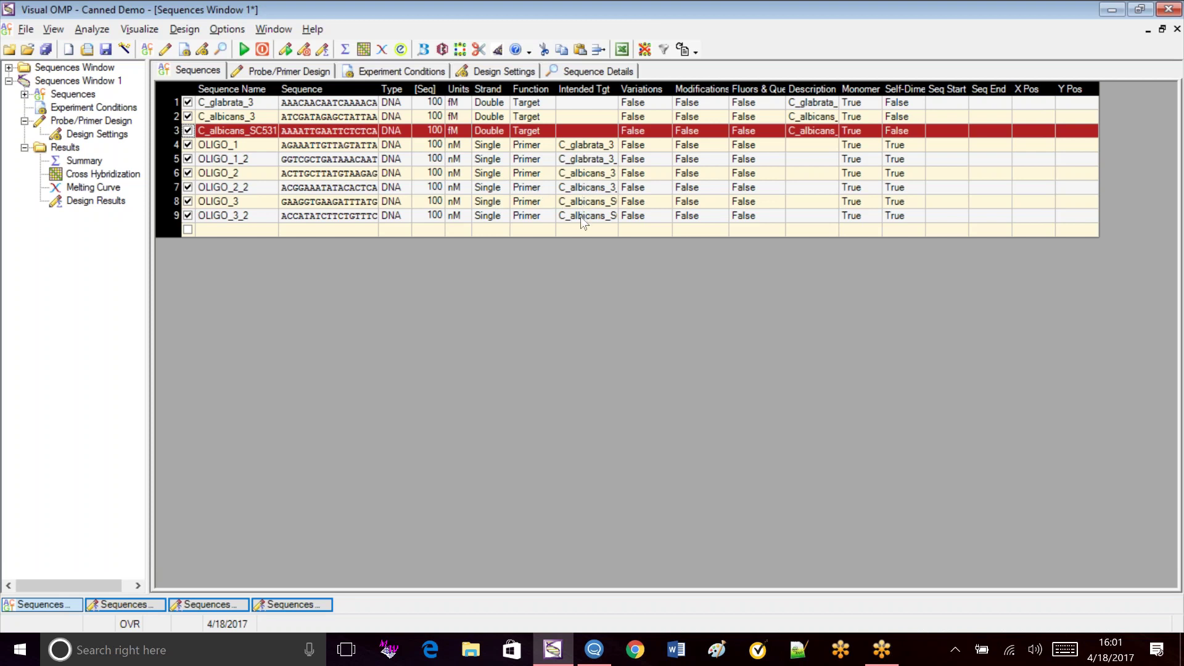
Simulate the experiment and scroll through the predicted species results table
{"action": "left_click", "coordinate": [245, 50]}
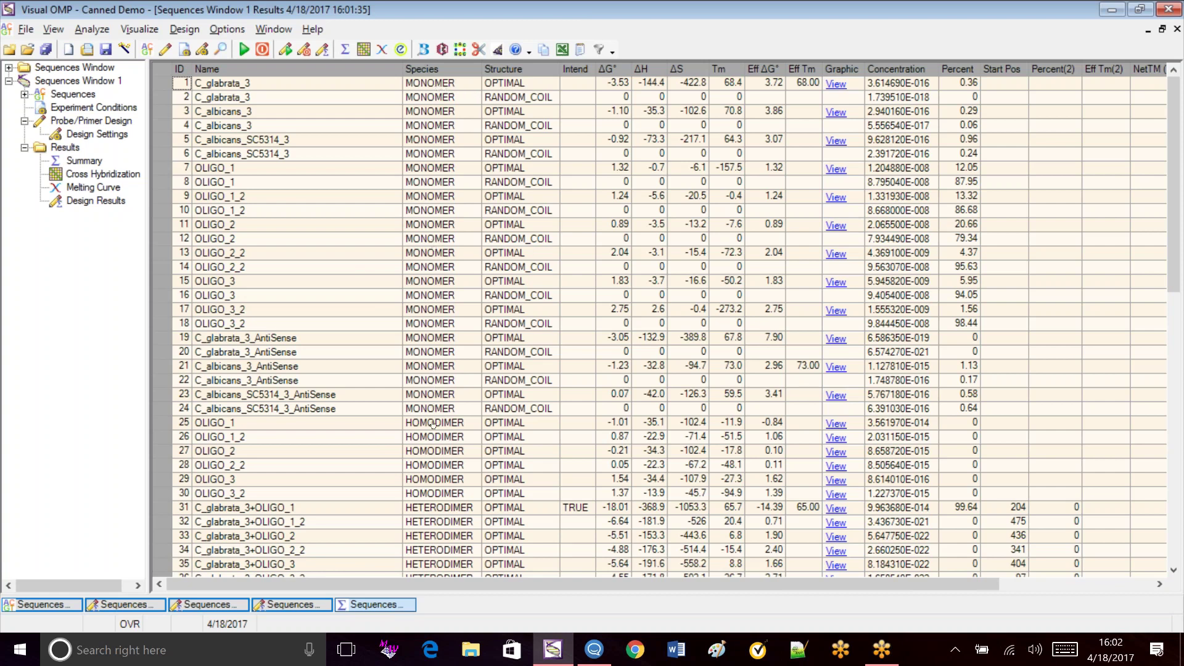
{"action": "scroll", "coordinate": [1175, 275], "scroll_direction": "down", "scroll_amount": 4}
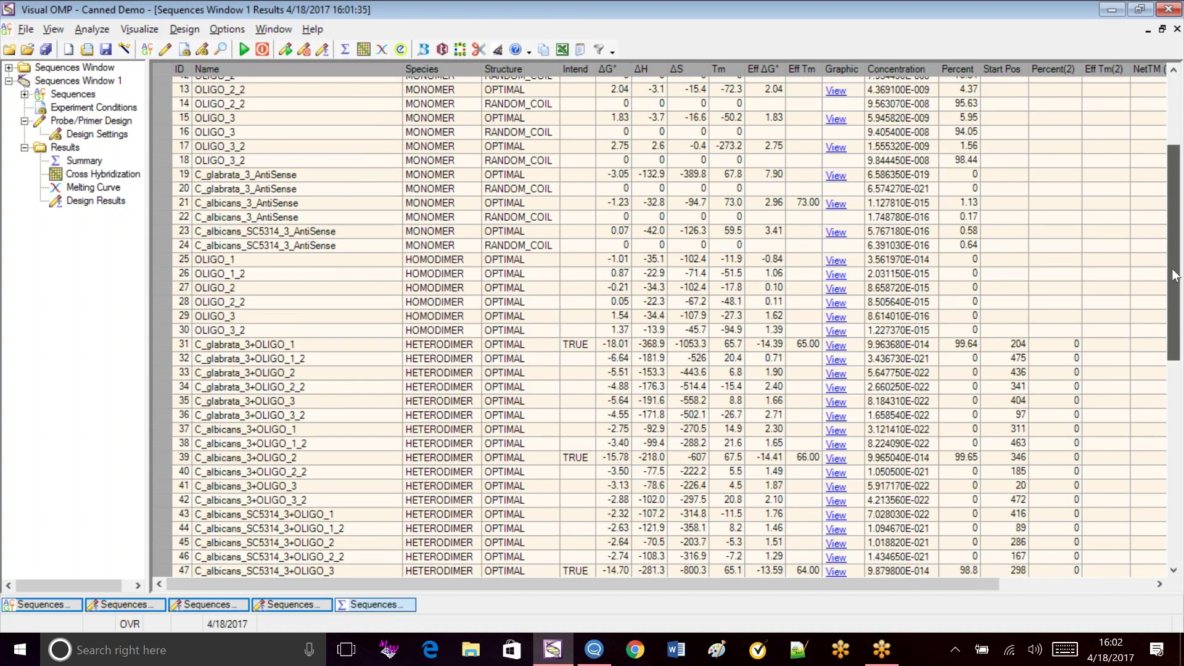
{"action": "left_click_drag", "start_coordinate": [1175, 276], "coordinate": [1175, 67]}
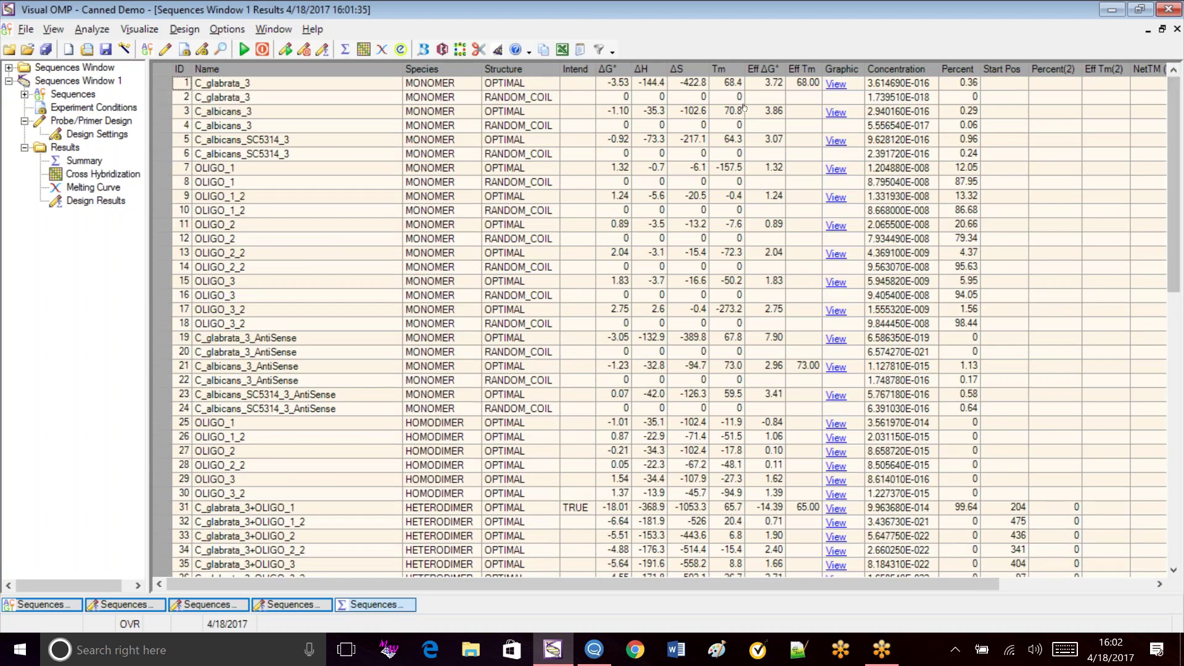
Sort results by the Intend column and scroll down to the six intended heterodimers
{"action": "left_click", "coordinate": [578, 69]}
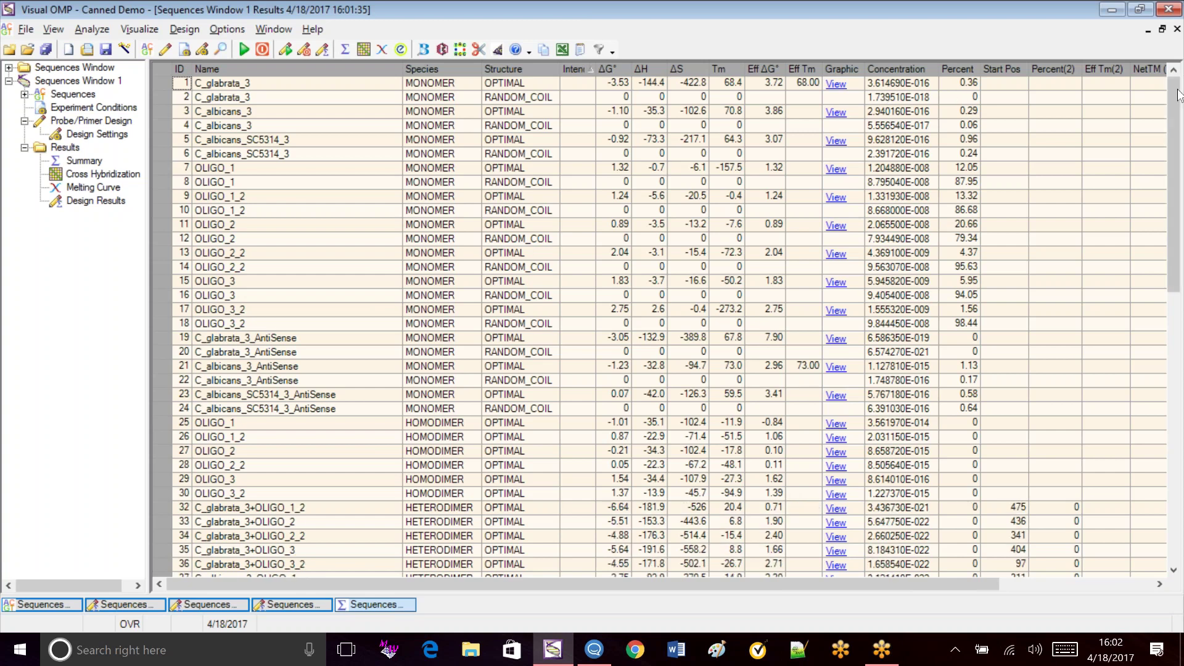
{"action": "left_click_drag", "start_coordinate": [1178, 96], "coordinate": [1181, 445]}
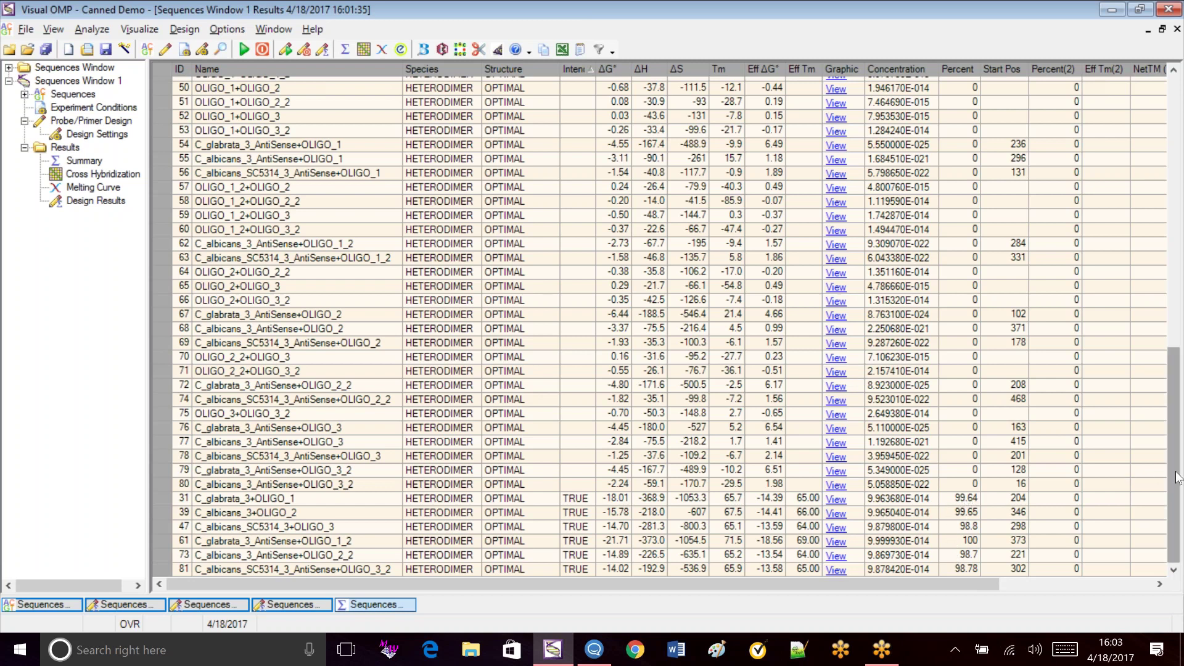
{"action": "left_click_drag", "start_coordinate": [1176, 460], "coordinate": [1168, 320]}
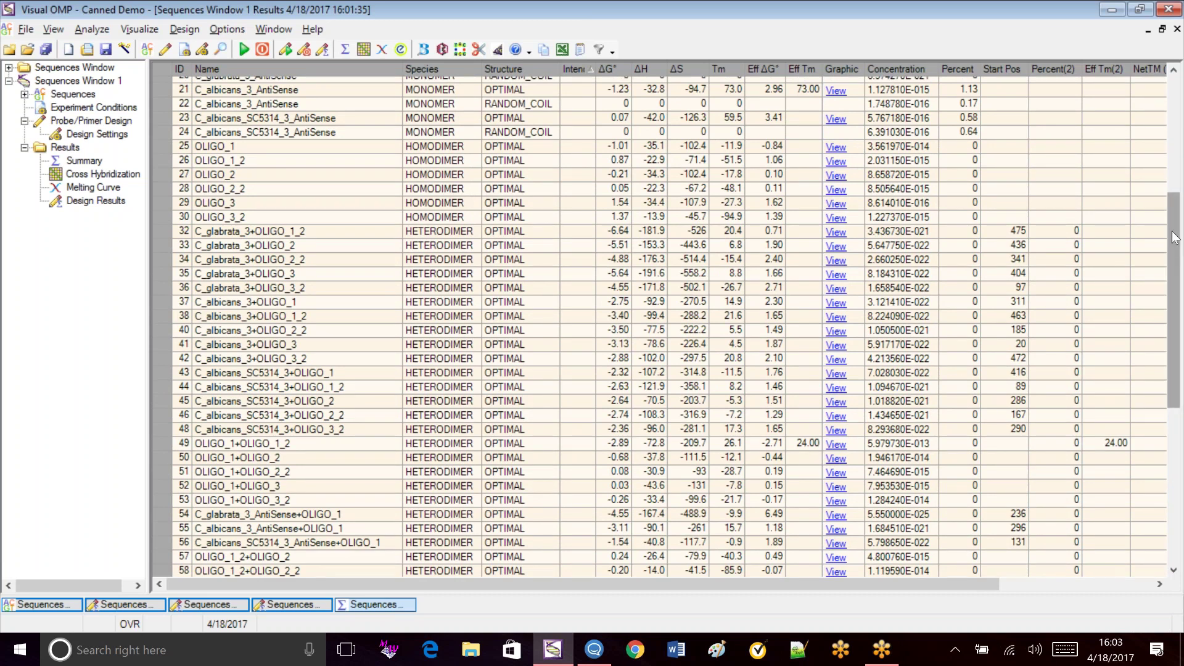
{"action": "scroll", "coordinate": [505, 119], "scroll_direction": "up", "scroll_amount": 7}
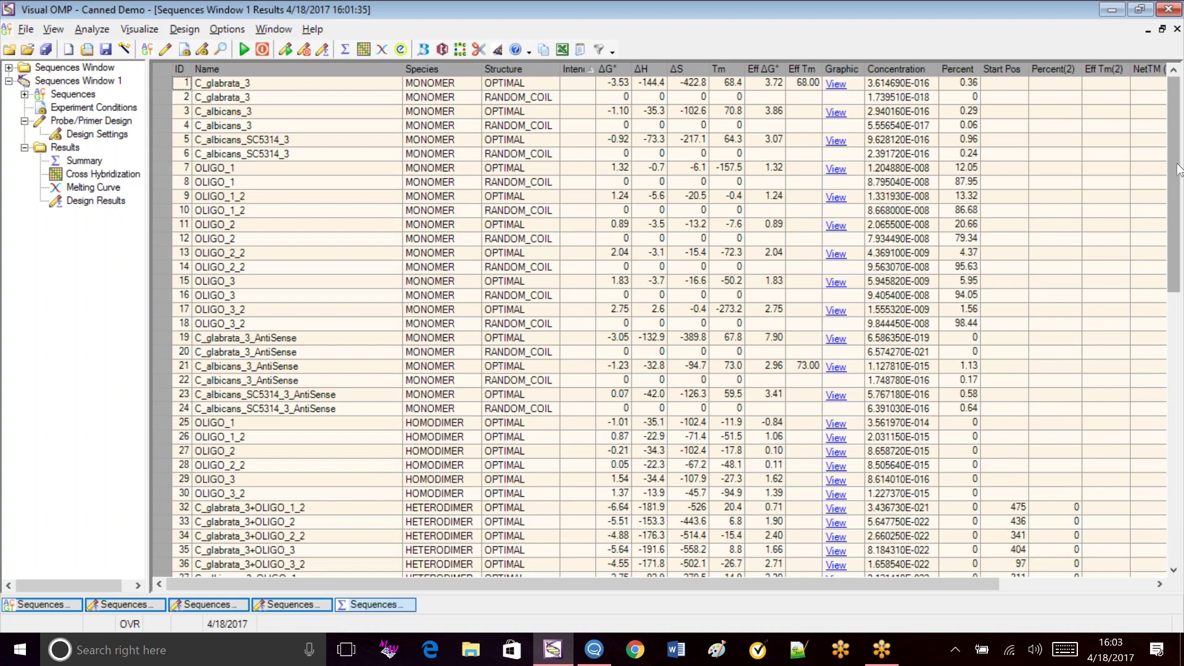
{"action": "left_click_drag", "start_coordinate": [1176, 165], "coordinate": [1176, 438]}
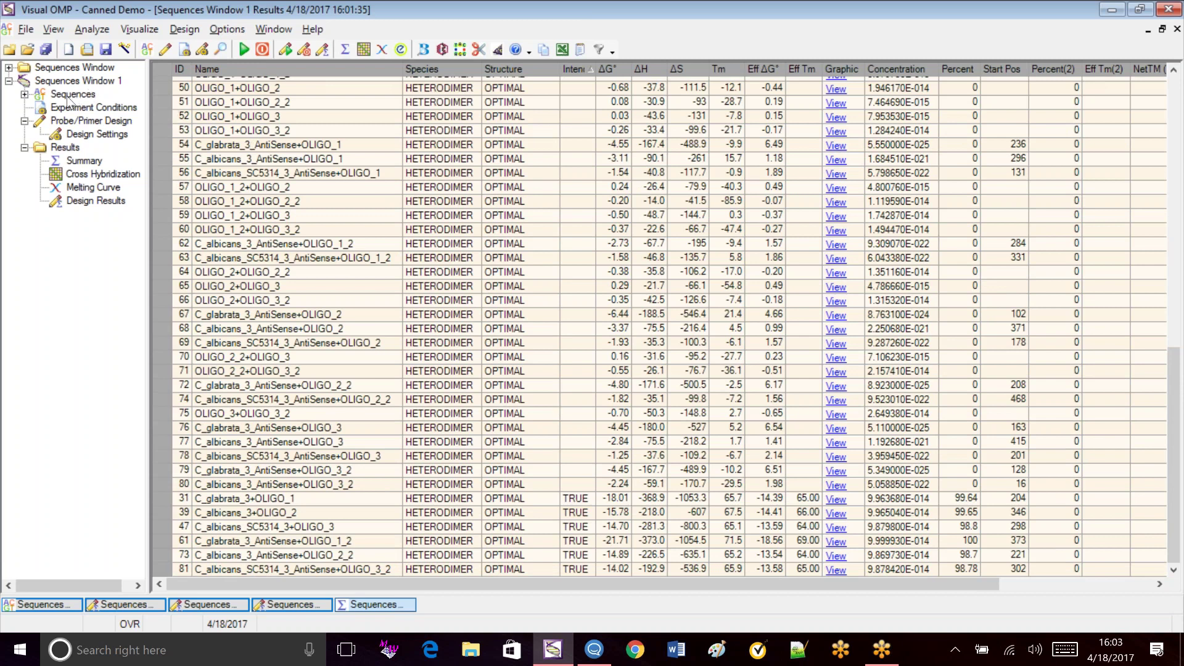
Open the Probe/Primer Design settings and set OLIGO_1 and OLIGO_2 to Probe design type
{"action": "left_click", "coordinate": [83, 125]}
{"action": "double_click", "coordinate": [83, 125]}
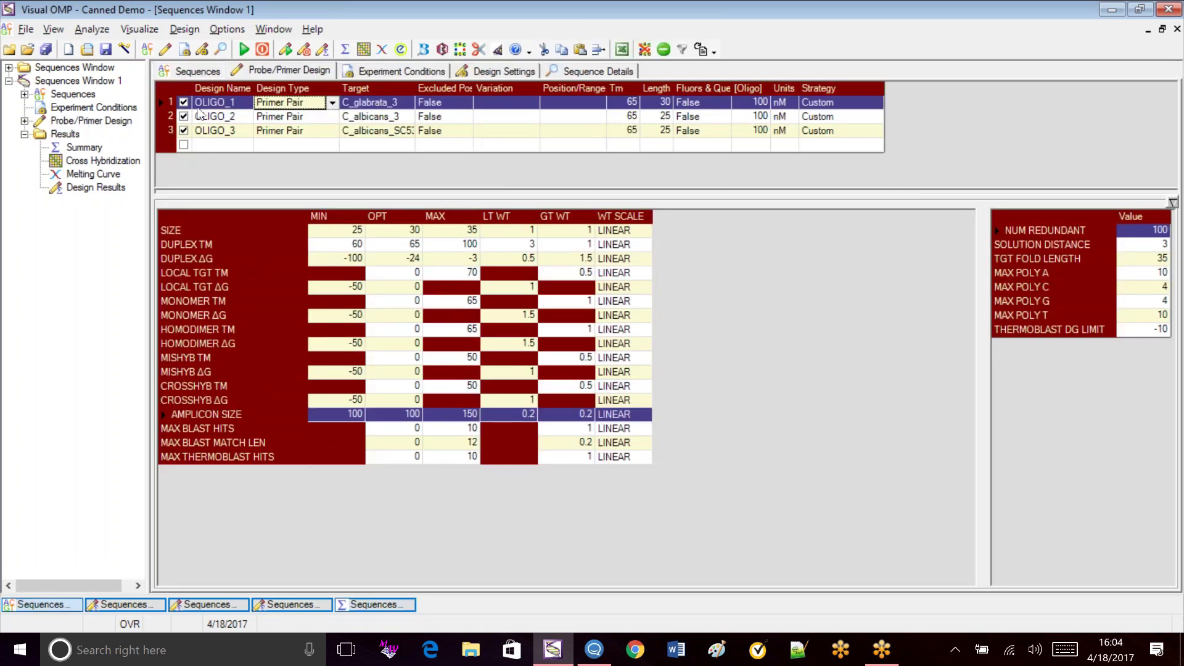
{"action": "left_click", "coordinate": [332, 104]}
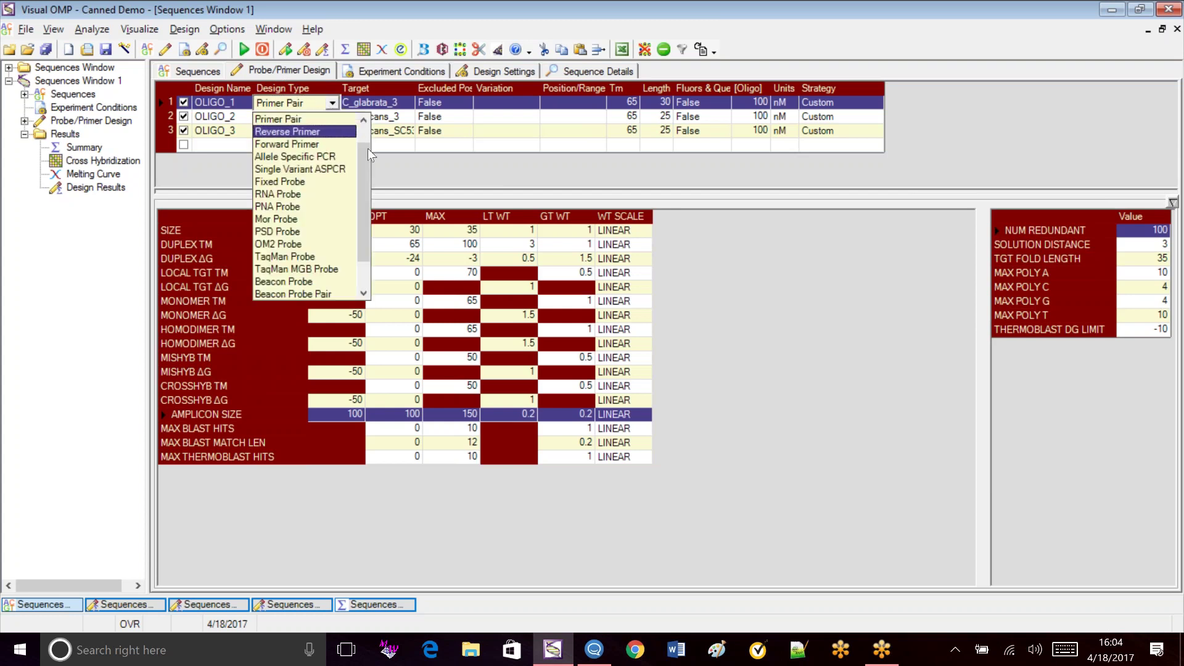
{"action": "scroll", "coordinate": [370, 159], "scroll_direction": "up", "scroll_amount": 1}
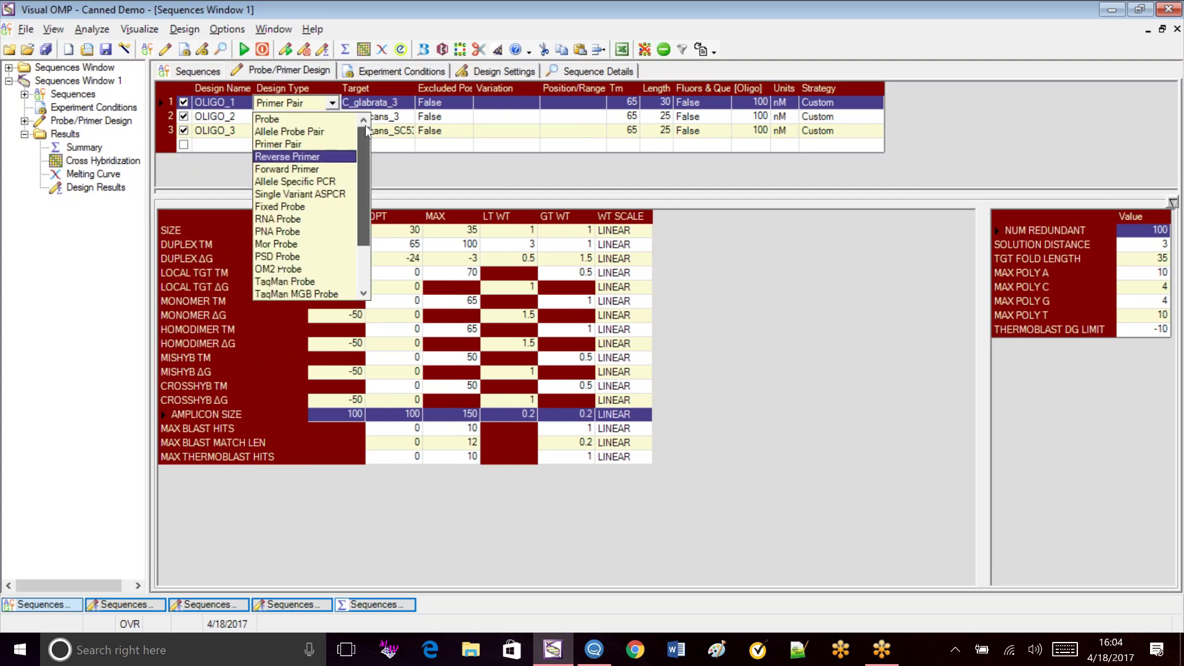
{"action": "left_click", "coordinate": [334, 120]}
{"action": "left_click", "coordinate": [334, 119]}
{"action": "left_click", "coordinate": [332, 117]}
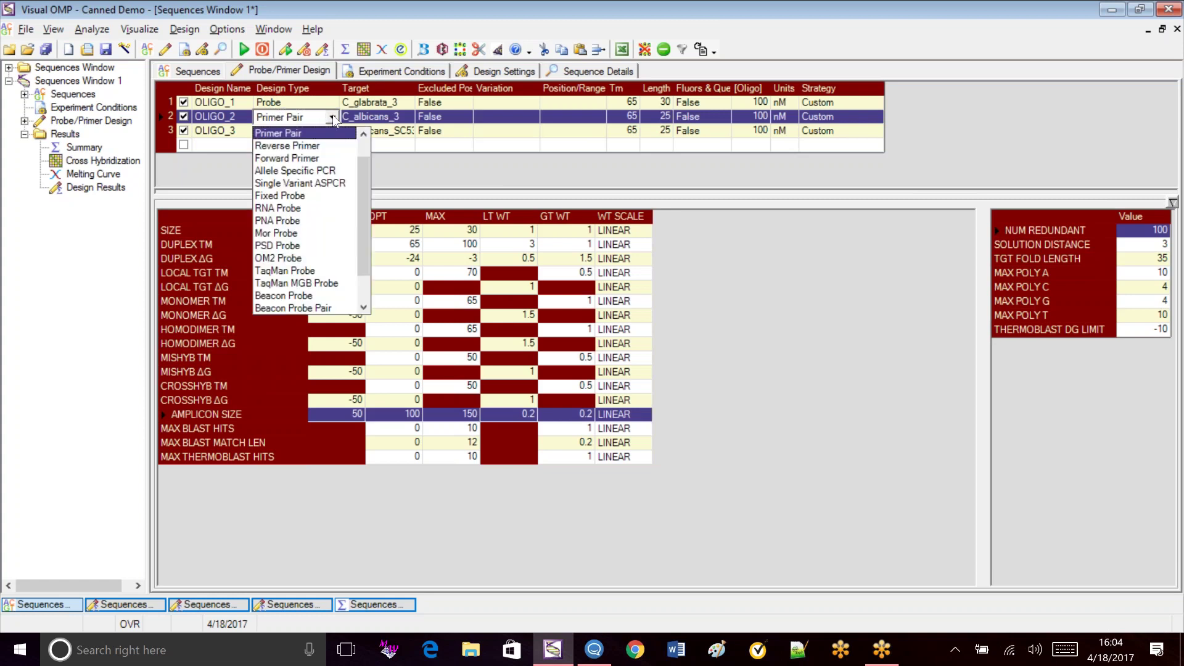
{"action": "scroll", "coordinate": [364, 154], "scroll_direction": "up", "scroll_amount": 2}
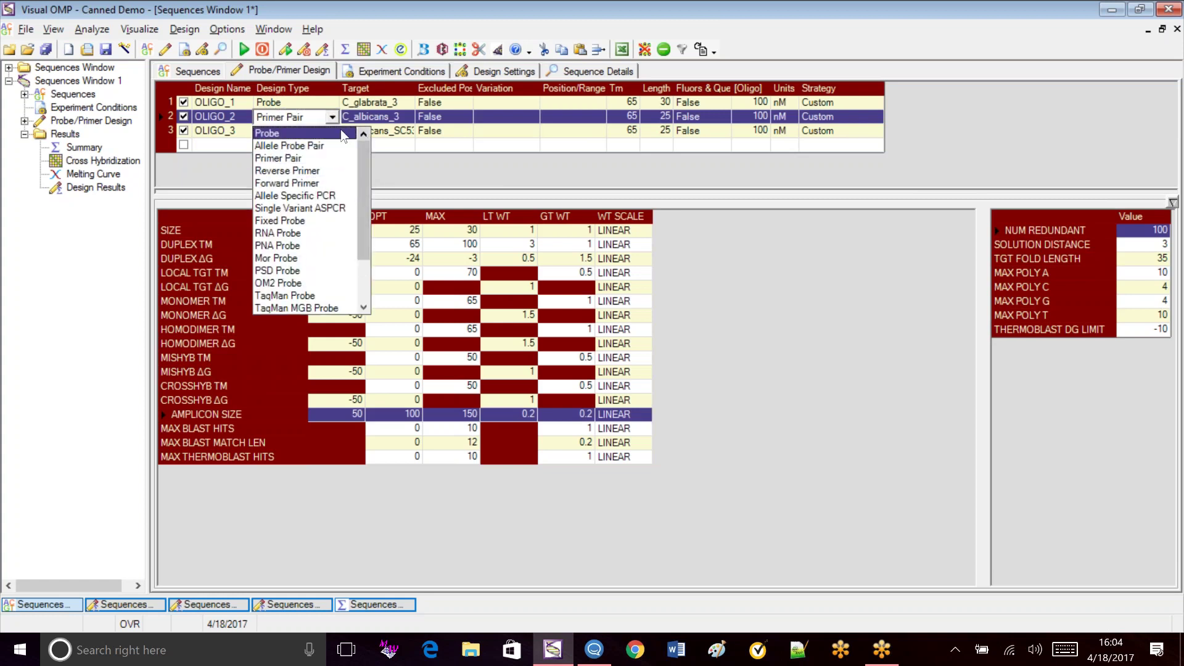
{"action": "left_click", "coordinate": [344, 134]}
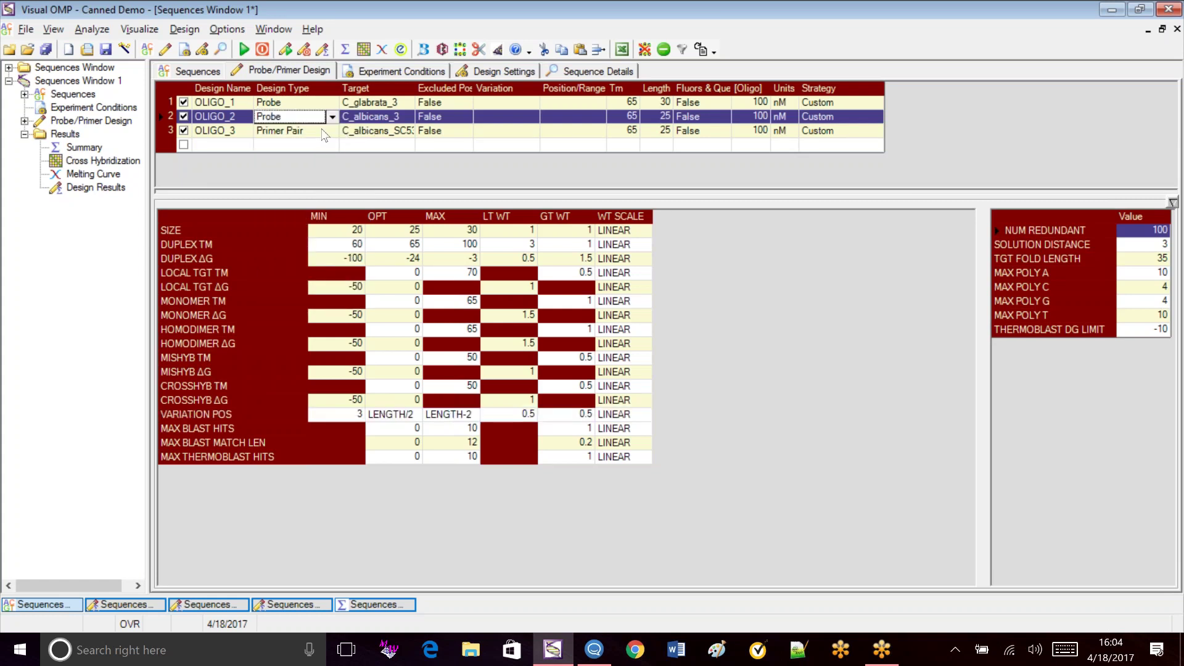
Set OLIGO_3's design type to Probe and begin editing OLIGO_1's position range
{"action": "left_click", "coordinate": [332, 130]}
{"action": "left_click", "coordinate": [332, 131]}
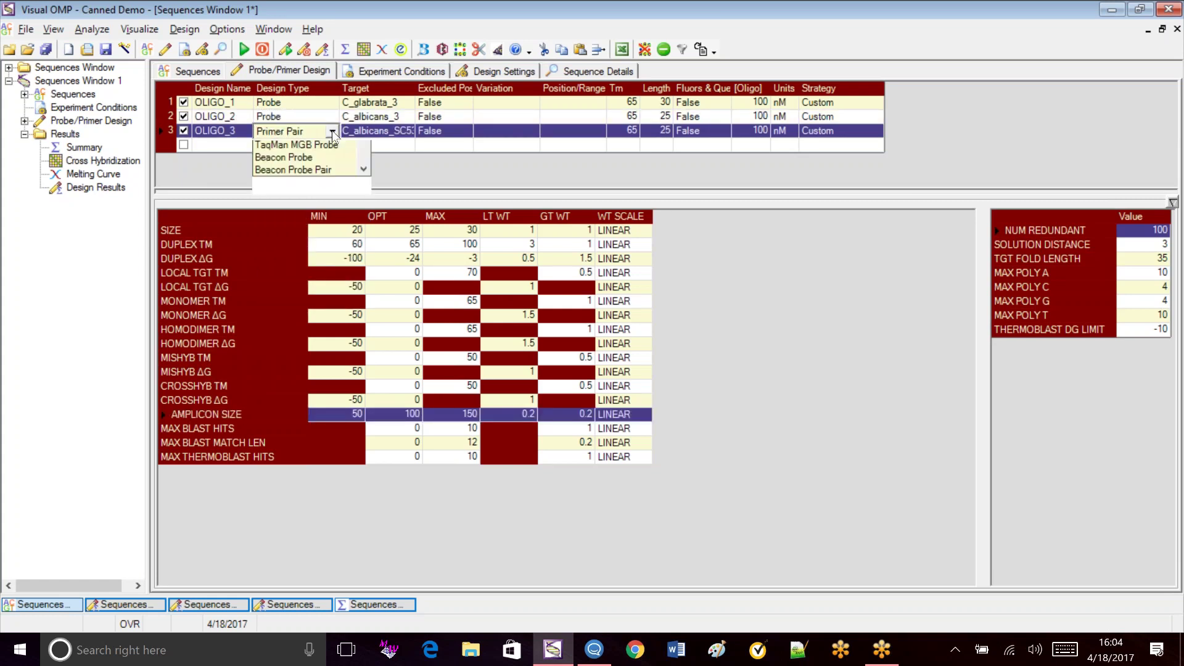
{"action": "left_click_drag", "start_coordinate": [365, 175], "coordinate": [364, 154]}
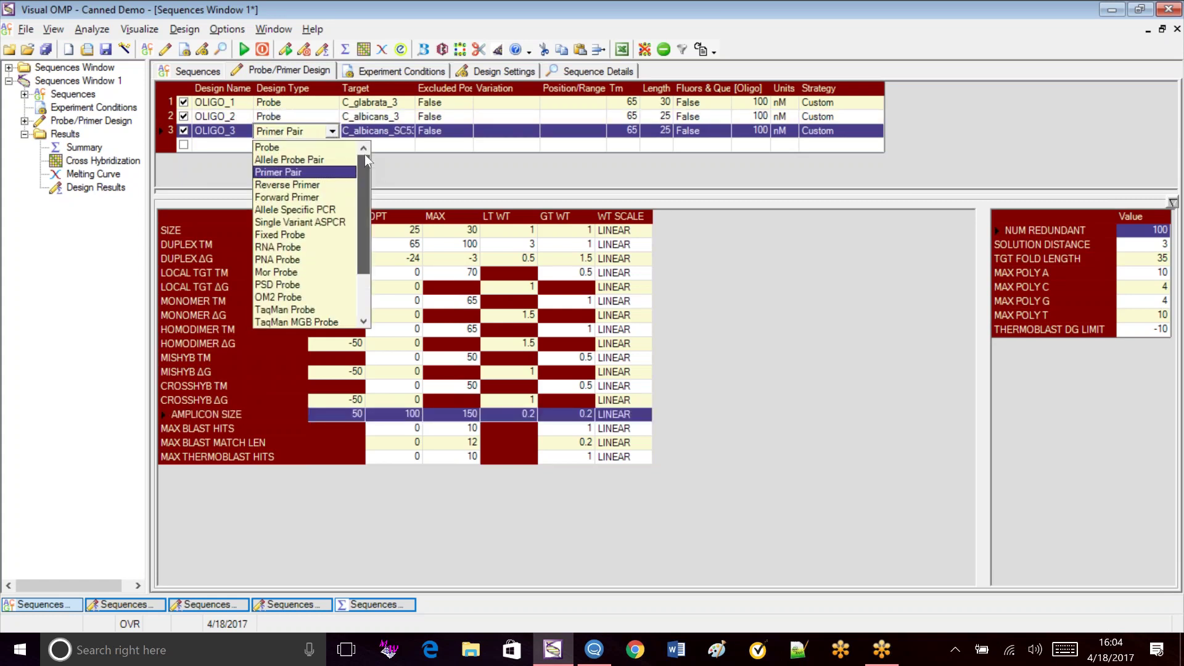
{"action": "left_click", "coordinate": [341, 149]}
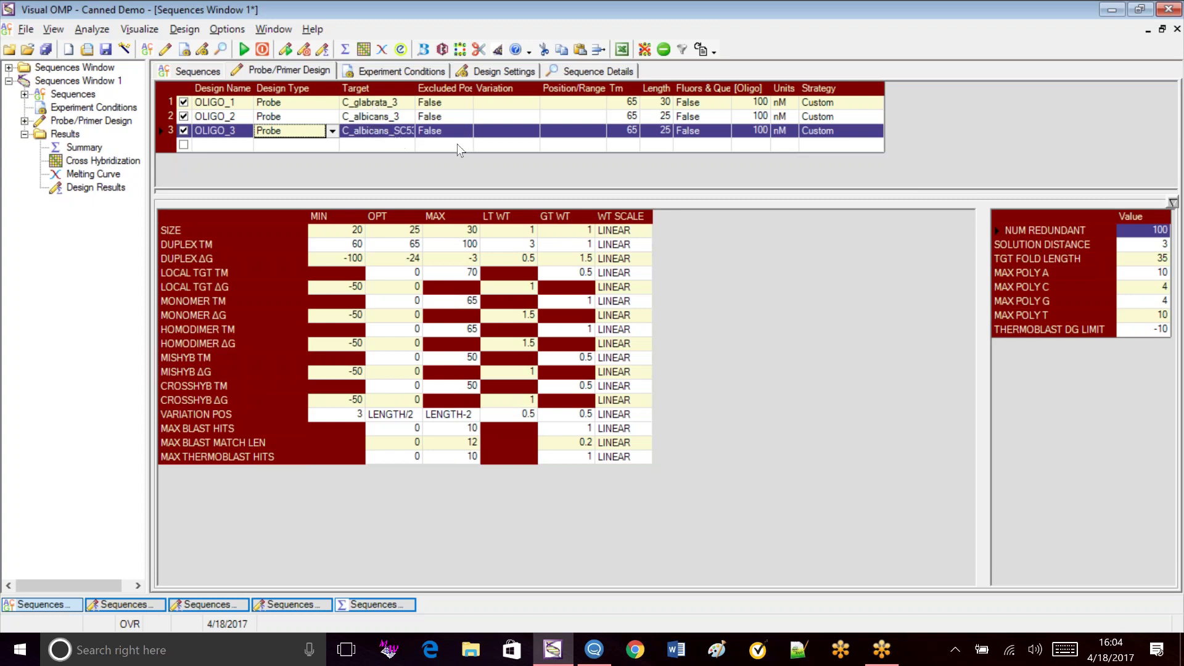
{"action": "left_click", "coordinate": [574, 104]}
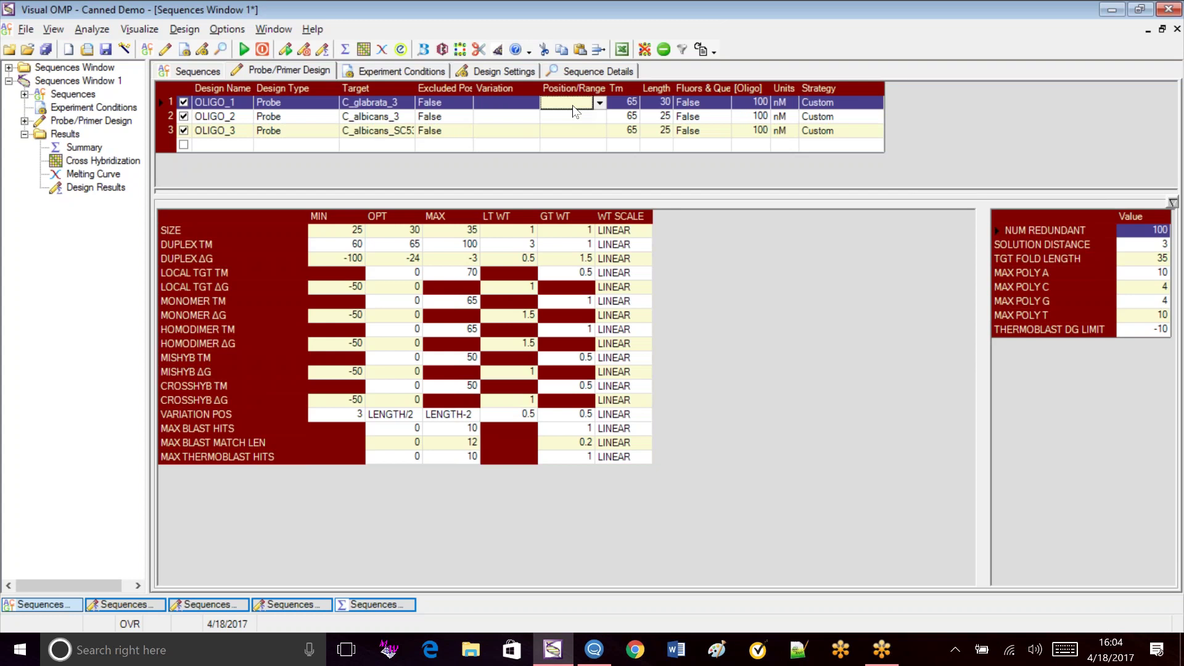
Reopen the 15:58:41 Sequences Window 1 design results, ranked from Q-Score 990.1
{"action": "double_click", "coordinate": [90, 190]}
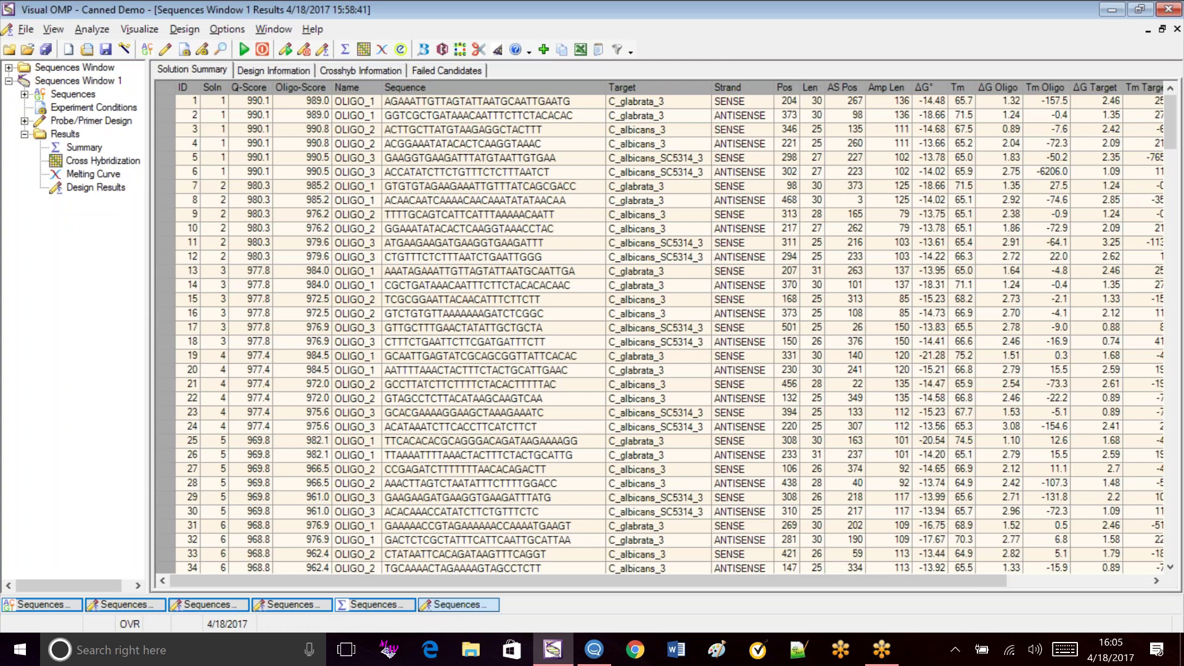
Set the probe position ranges to 130-200, 290-340 and 255-295 for OLIGO_1, OLIGO_2 and OLIGO_3
{"action": "double_click", "coordinate": [92, 121]}
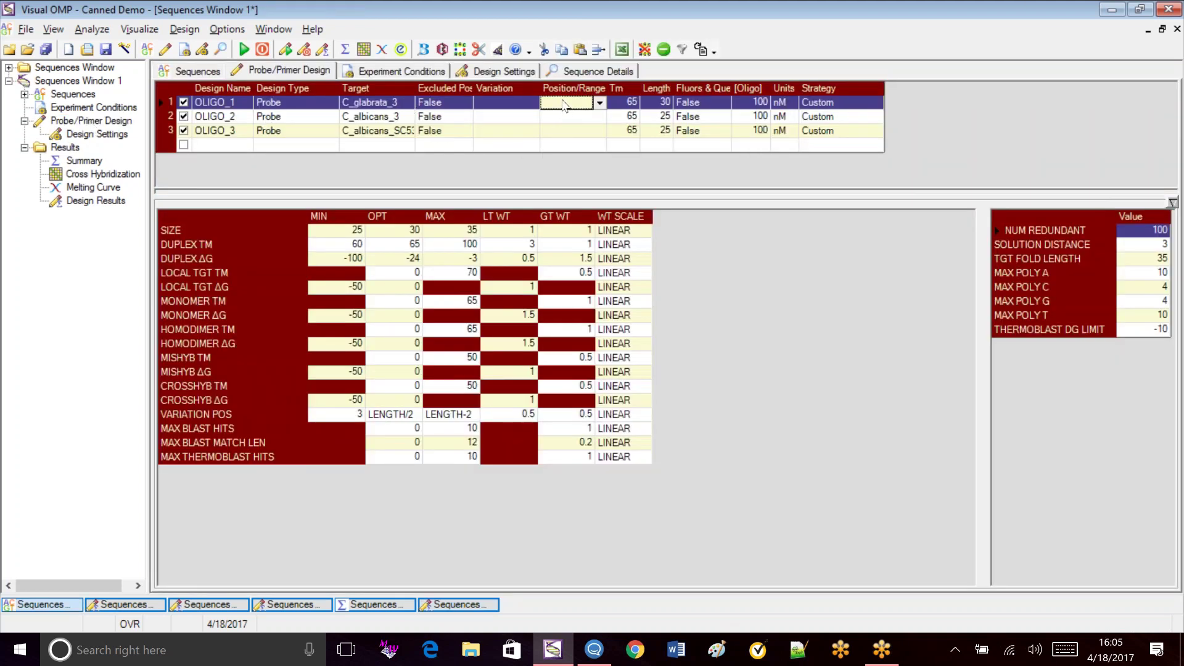
{"action": "type", "text": "128-"}
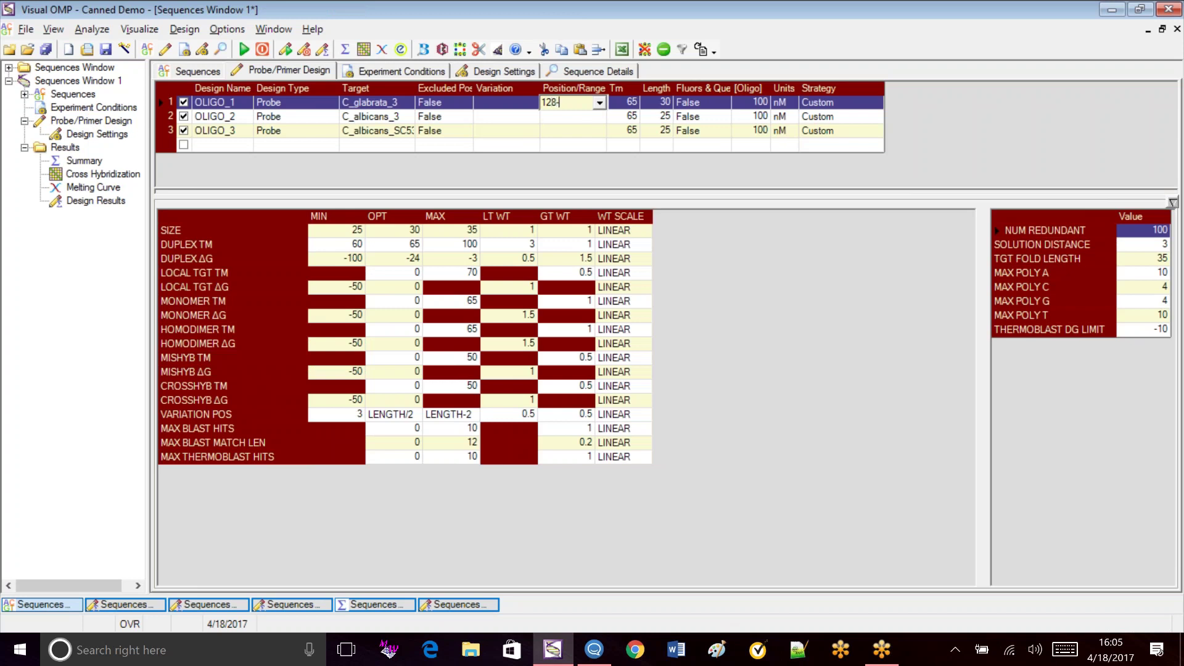
{"action": "type", "text": "20"}
{"action": "type", "text": "5"}
{"action": "key", "text": "BackSpace"}
{"action": "key", "text": "BackSpace"}
{"action": "key", "text": "BackSpace"}
{"action": "key", "text": "BackSpace"}
{"action": "key", "text": "BackSpace"}
{"action": "key", "text": "BackSpace"}
{"action": "type", "text": "30-200"}
{"action": "left_click", "coordinate": [567, 117]}
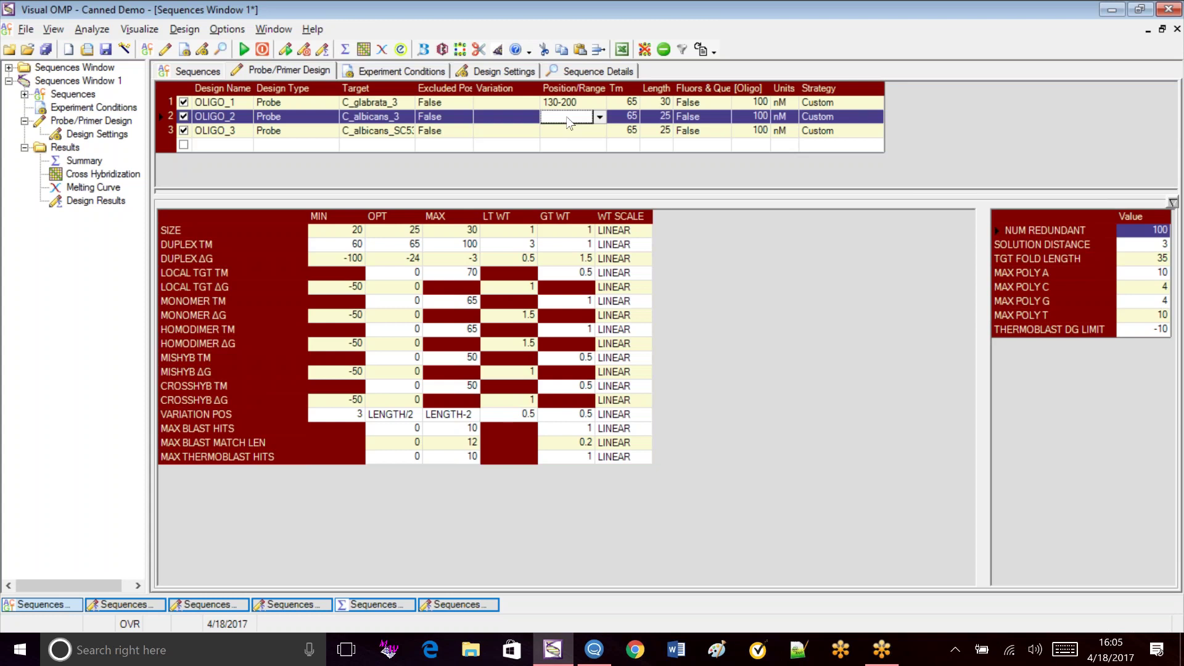
{"action": "type", "text": "290-"}
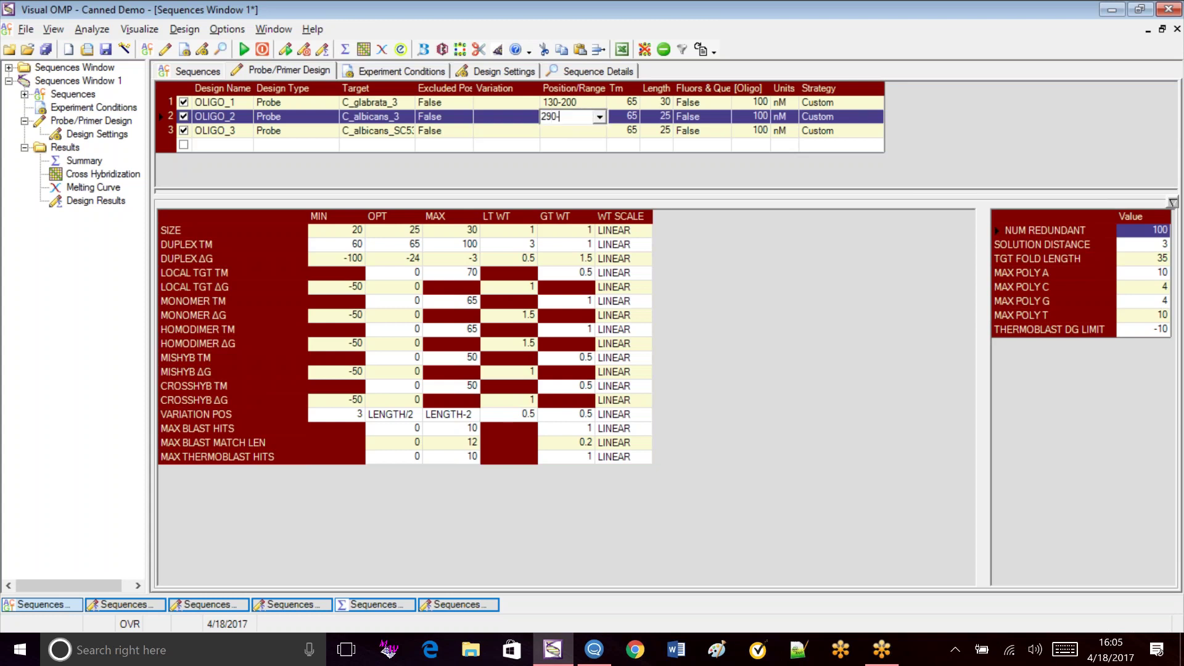
{"action": "type", "text": "340"}
{"action": "left_click", "coordinate": [567, 132]}
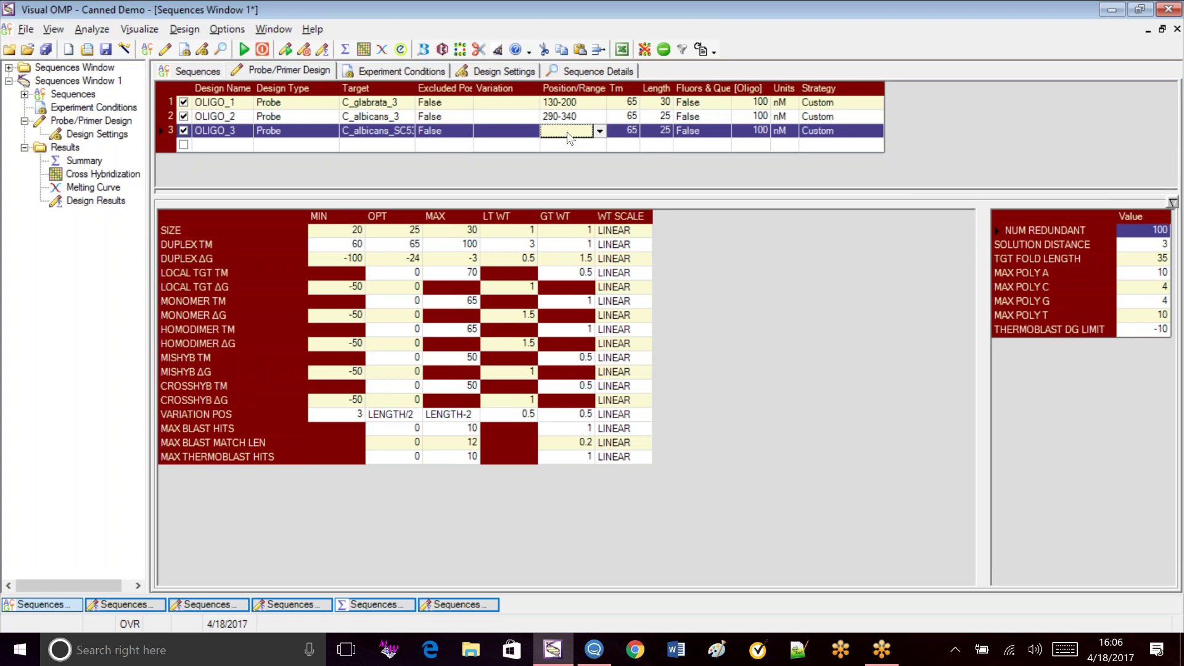
{"action": "type", "text": "255-"}
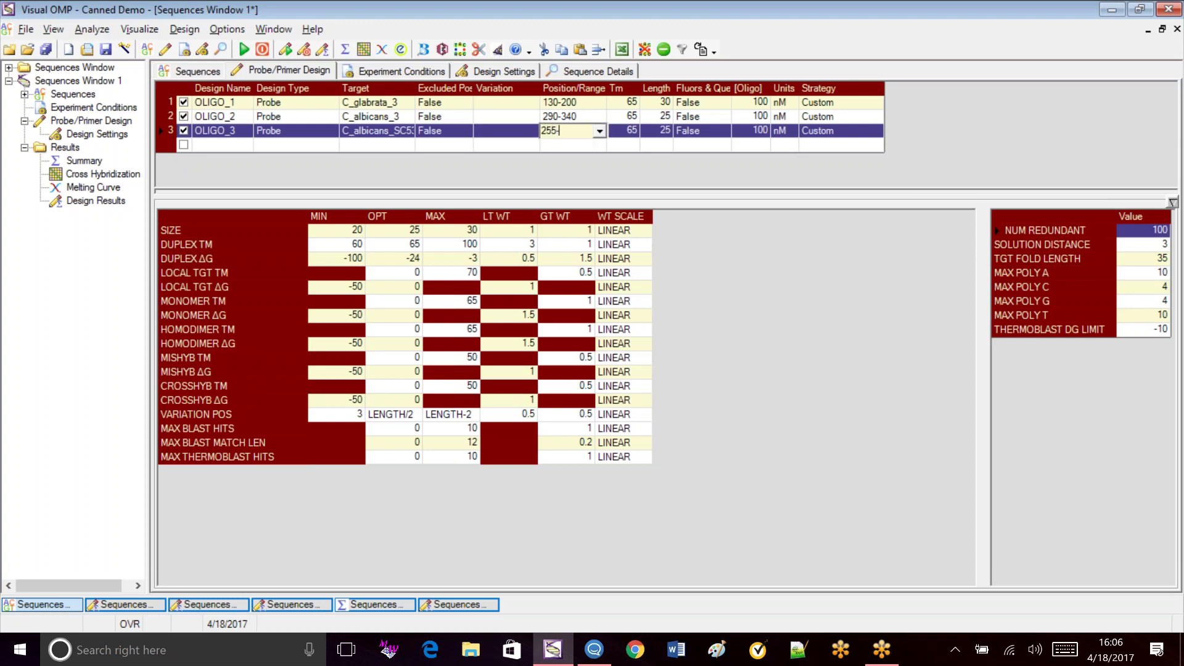
{"action": "type", "text": "295"}
{"action": "left_click", "coordinate": [590, 157]}
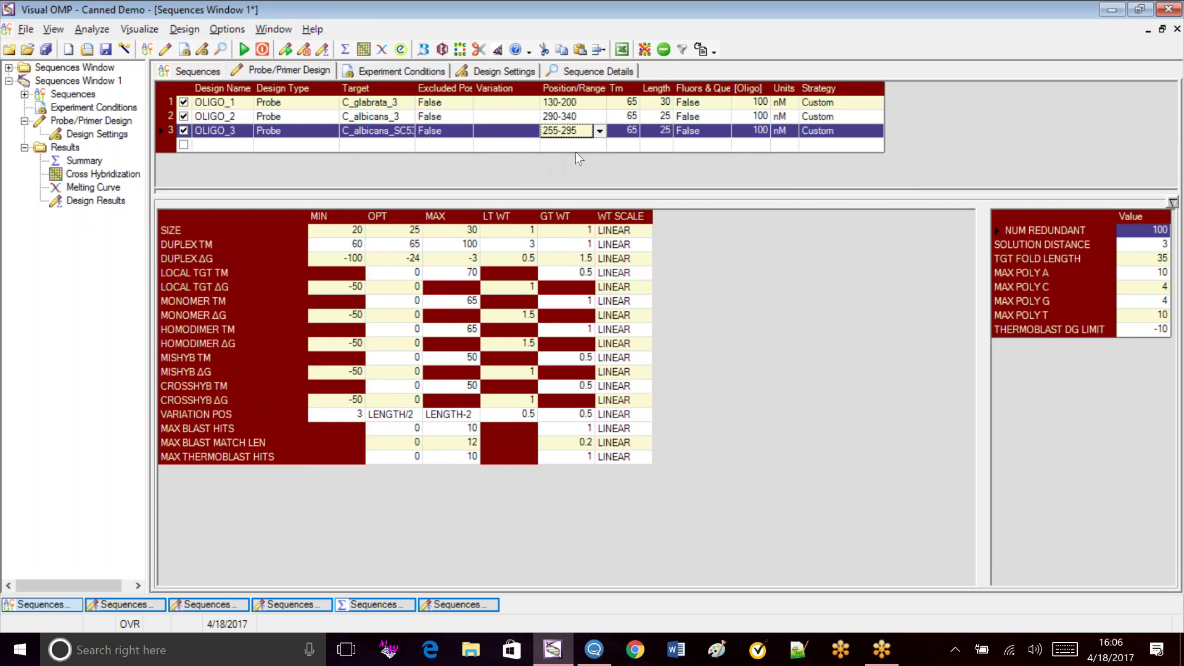
{"action": "left_click", "coordinate": [568, 104]}
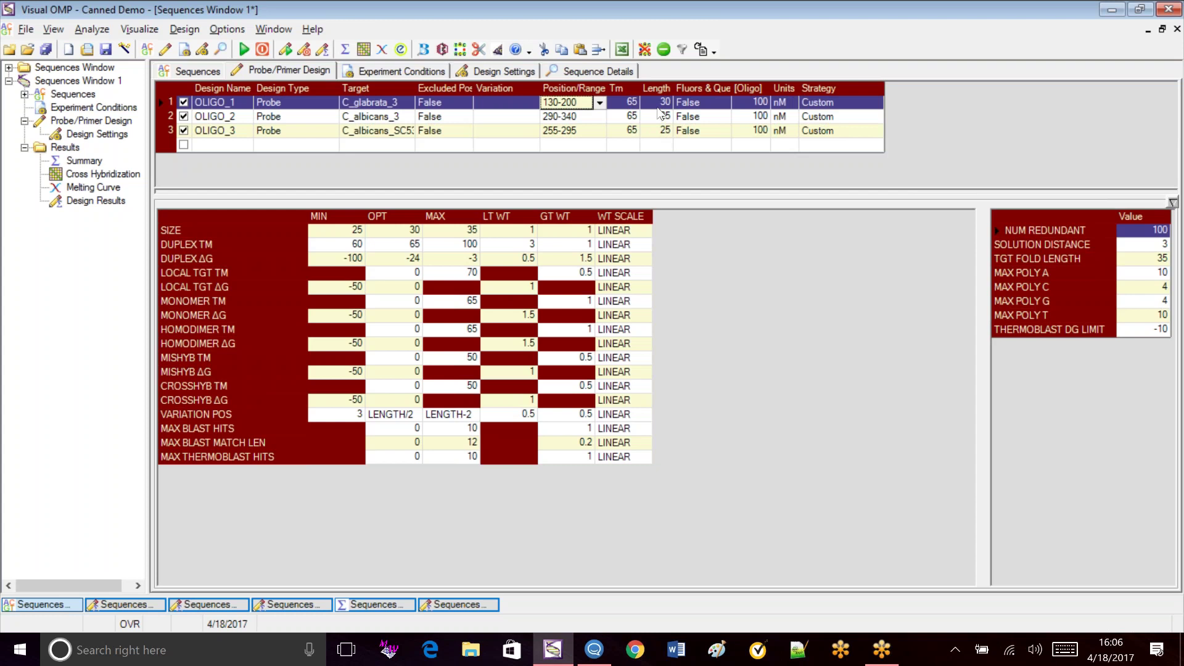
Change the oligo concentration of OLIGO_1, OLIGO_2 and OLIGO_3 from 100 to 0.1, then return to Sequences
{"action": "left_click", "coordinate": [756, 104]}
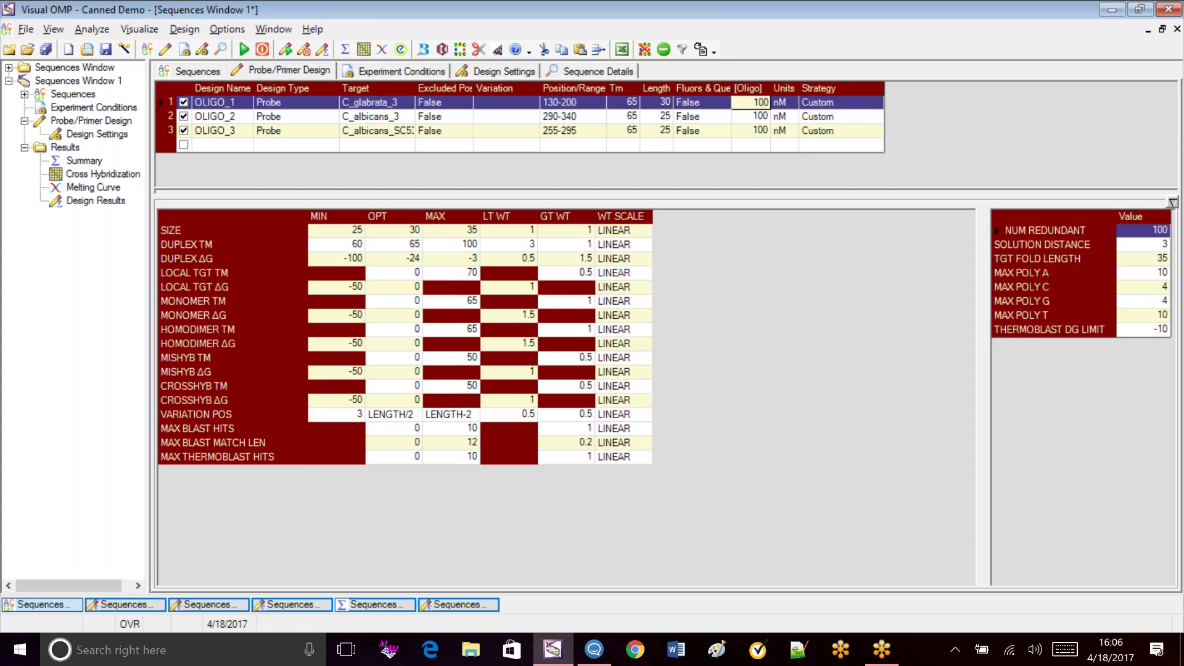
{"action": "left_click_drag", "start_coordinate": [755, 102], "coordinate": [770, 102]}
{"action": "type", "text": "0.1"}
{"action": "left_click", "coordinate": [753, 116]}
{"action": "left_click_drag", "start_coordinate": [752, 116], "coordinate": [771, 116]}
{"action": "type", "text": "0.1"}
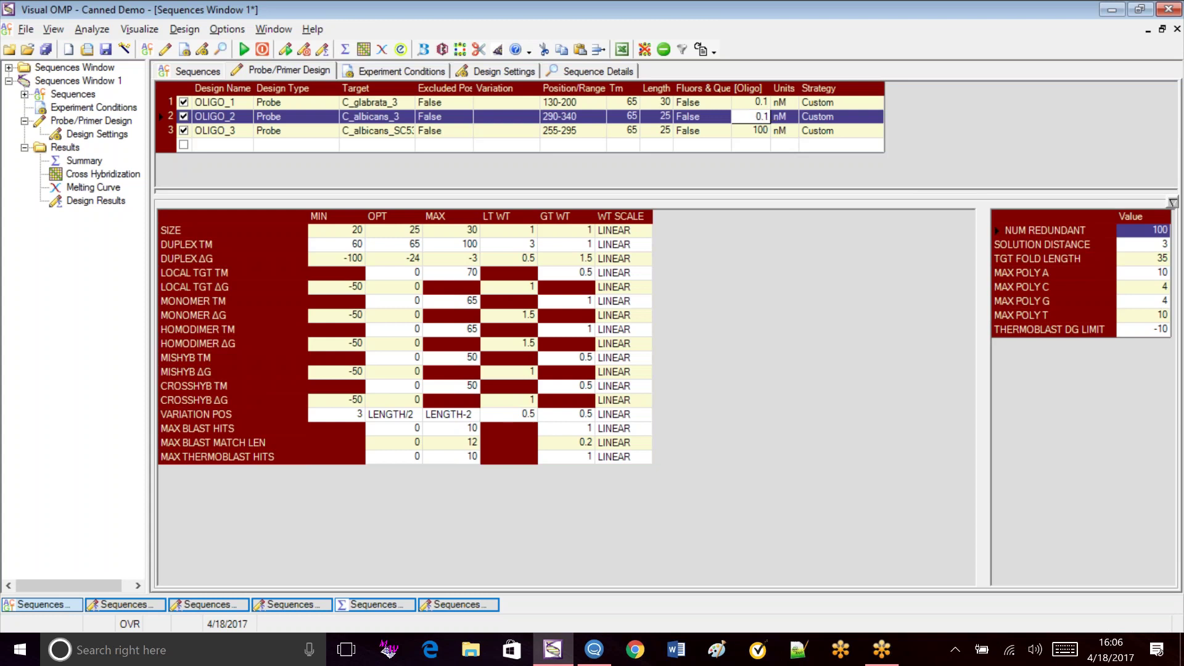
{"action": "left_click", "coordinate": [753, 132]}
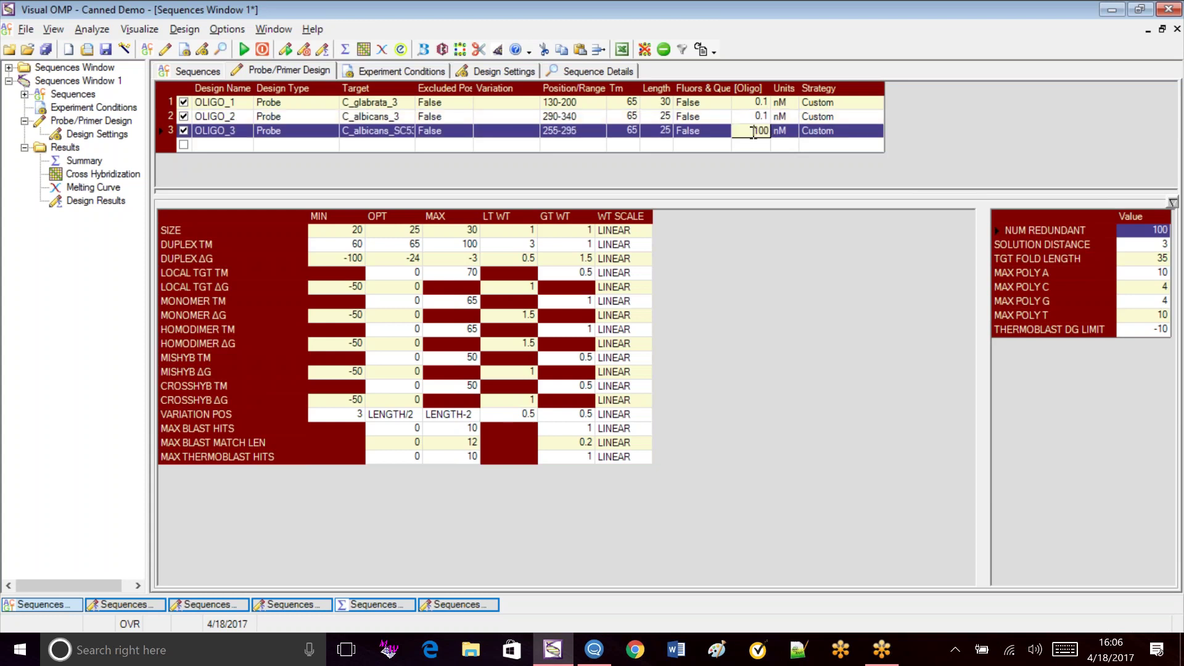
{"action": "left_click_drag", "start_coordinate": [754, 132], "coordinate": [770, 131]}
{"action": "type", "text": "0.1"}
{"action": "left_click", "coordinate": [755, 271]}
{"action": "left_click", "coordinate": [216, 72]}
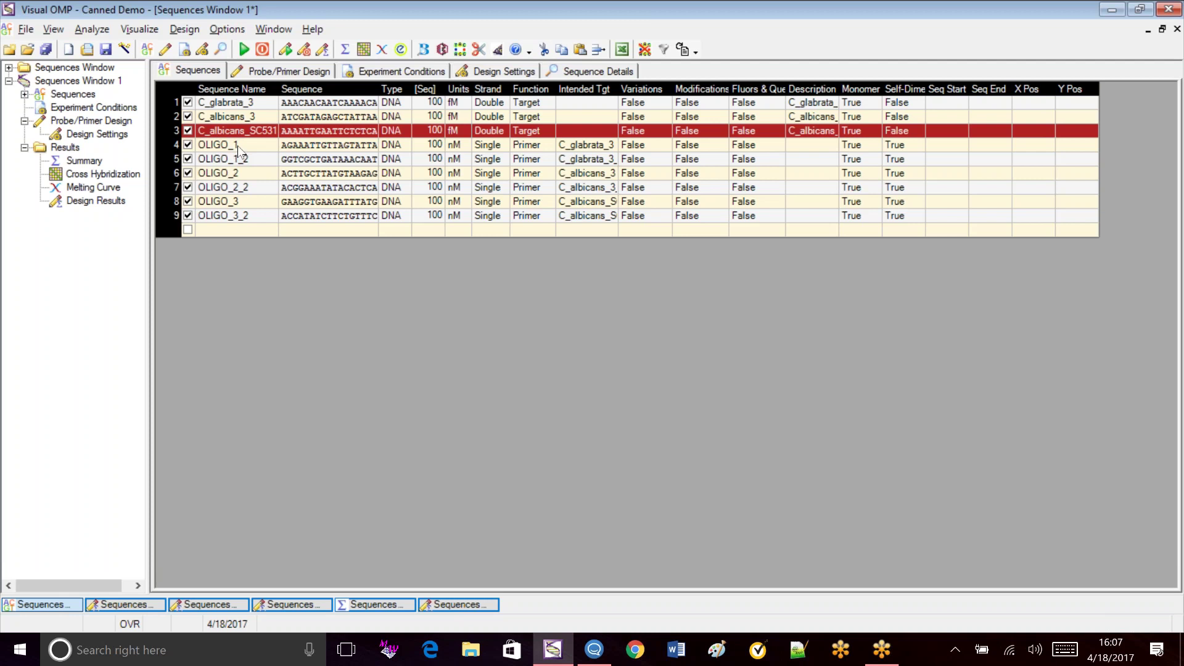
Run the probe design on Sequences Window 1 until it reports completion
{"action": "mouse_move", "coordinate": [295, 185]}
{"action": "mouse_move", "coordinate": [295, 220]}
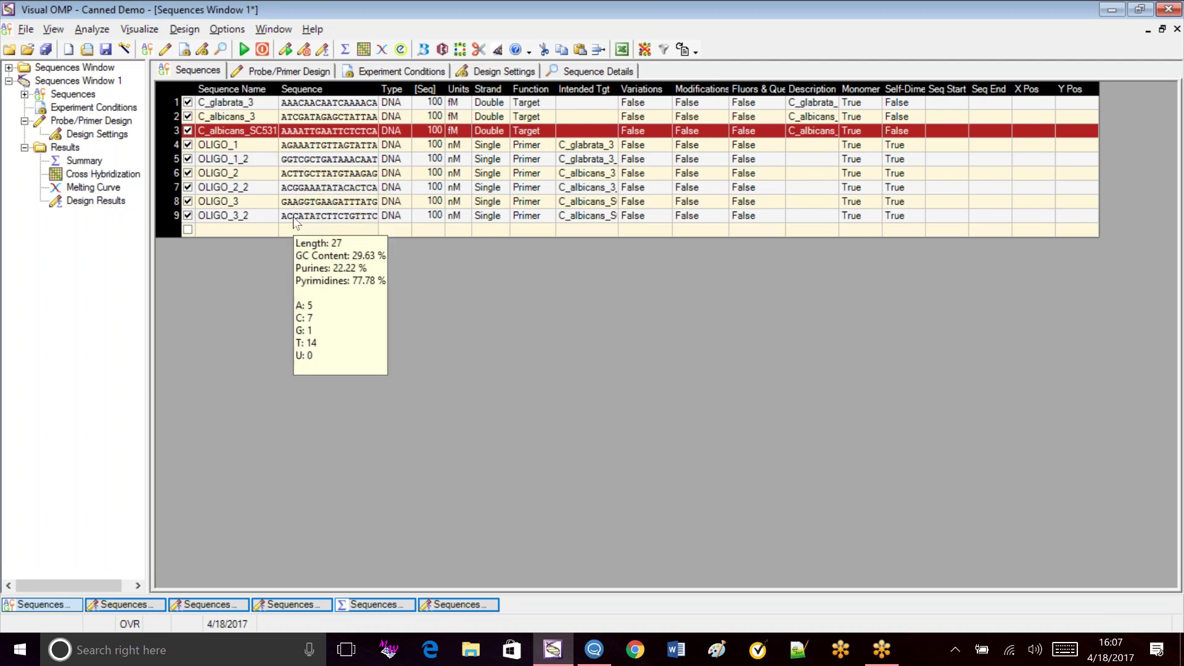
{"action": "left_click", "coordinate": [285, 50]}
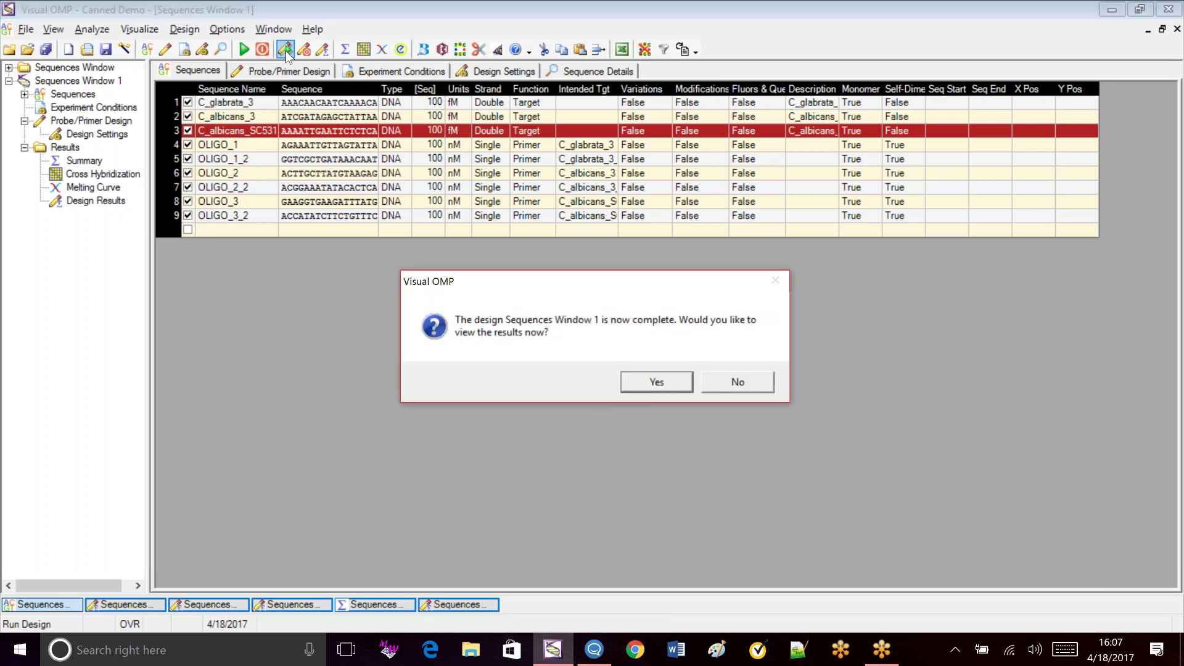
View the 16:07:17 results of 8 ranked probe solutions and select solution 2's OLIGO_1 probe
{"action": "left_click", "coordinate": [679, 388]}
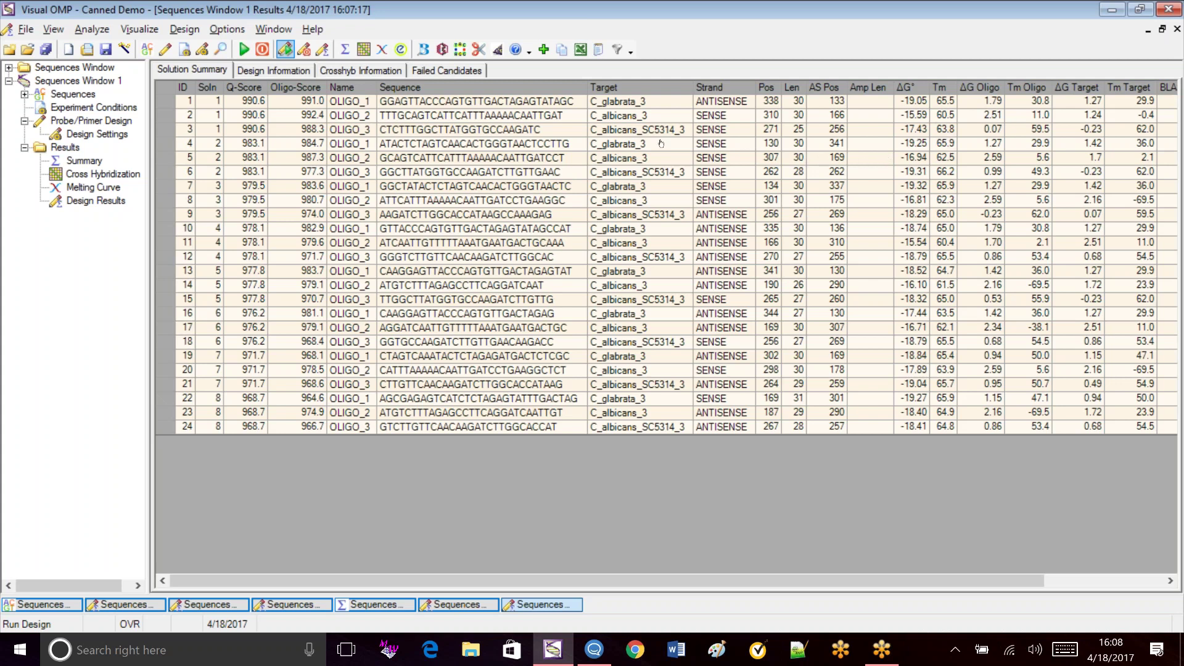
{"action": "left_click", "coordinate": [461, 146]}
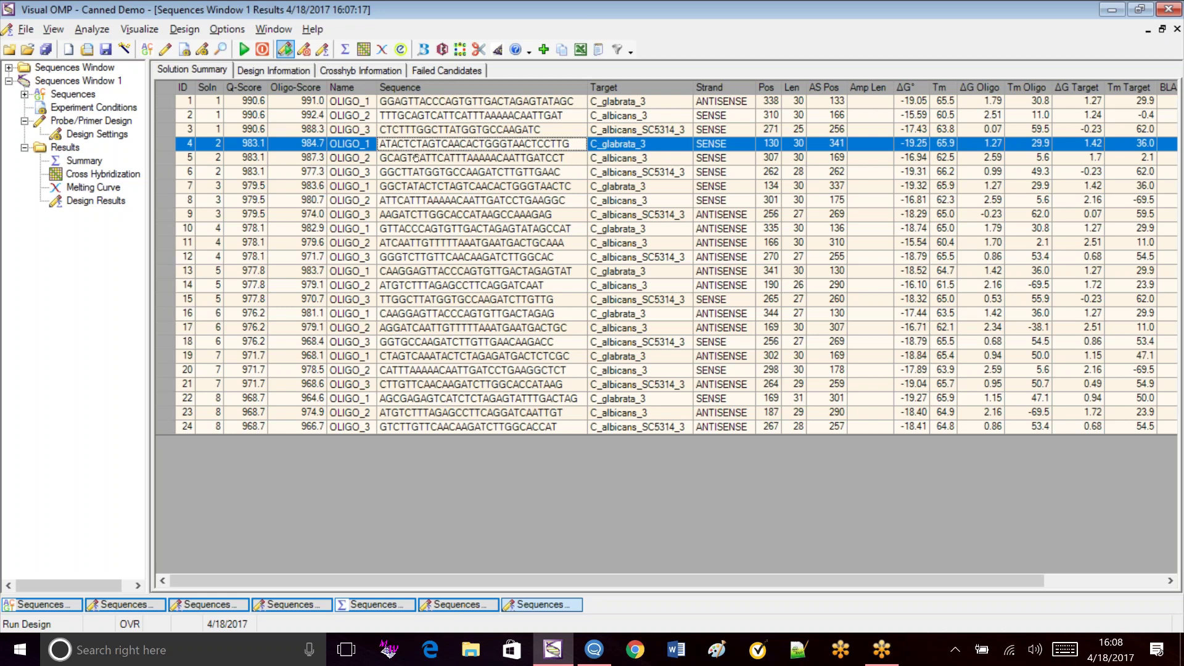
Add solution 2's three probes to the experiment as OLIGO_1_3, OLIGO_2_3 and OLIGO_3_3
{"action": "left_click", "coordinate": [412, 159], "text": "shift"}
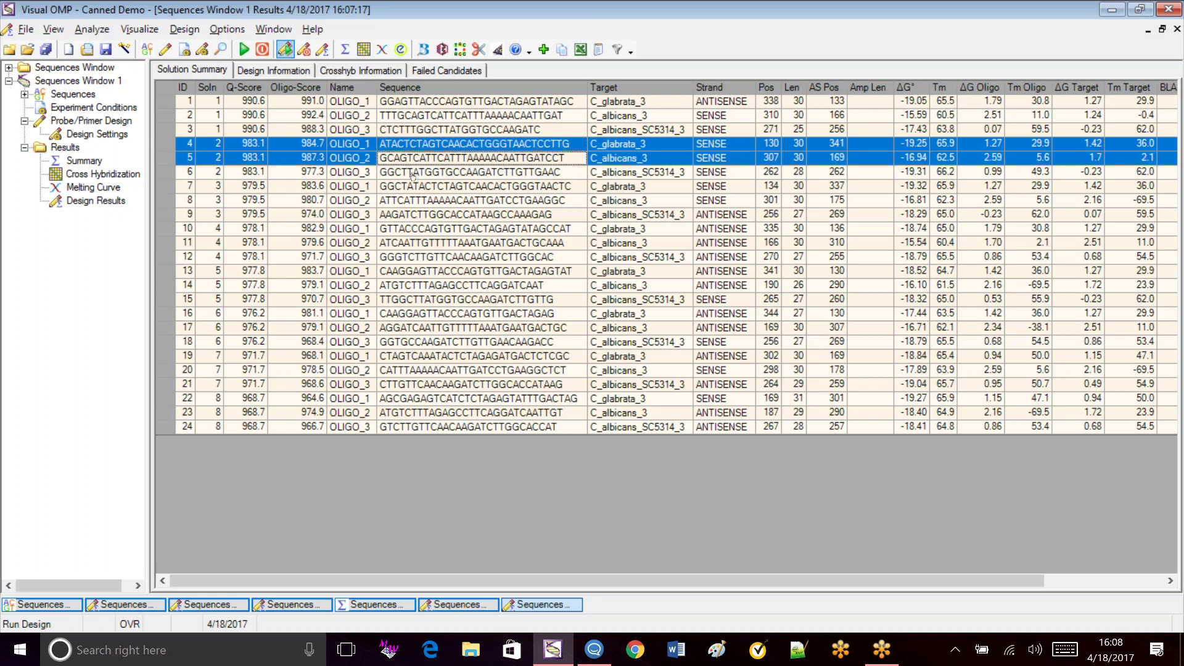
{"action": "left_click", "coordinate": [412, 175], "text": "shift"}
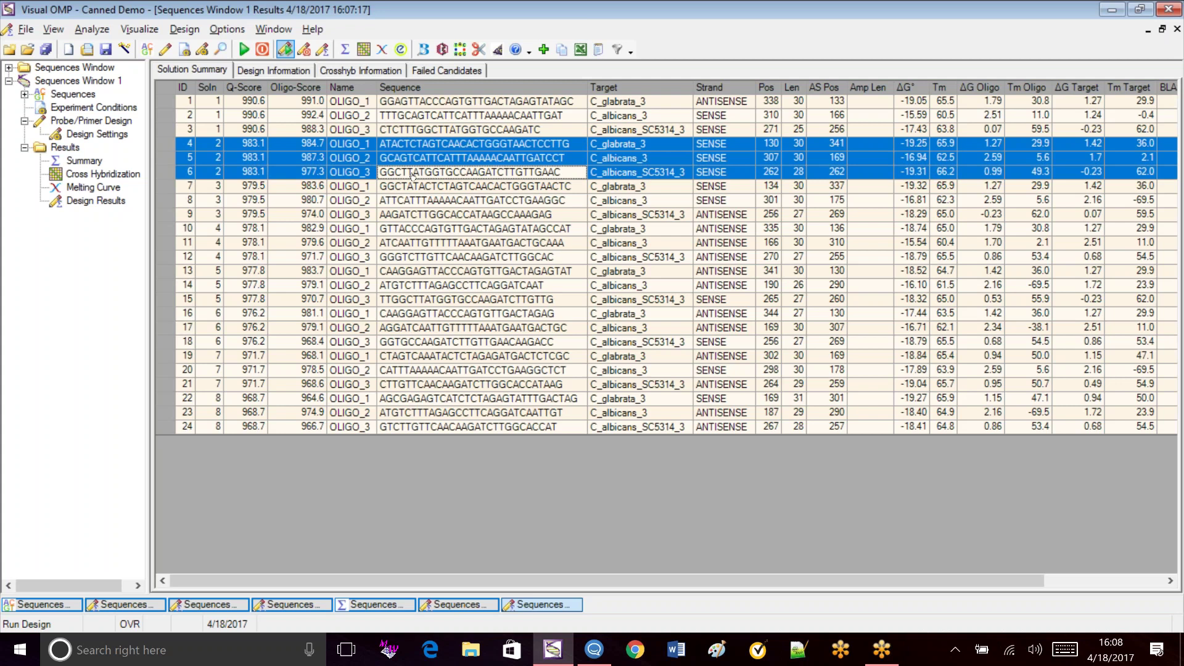
{"action": "right_click", "coordinate": [412, 174]}
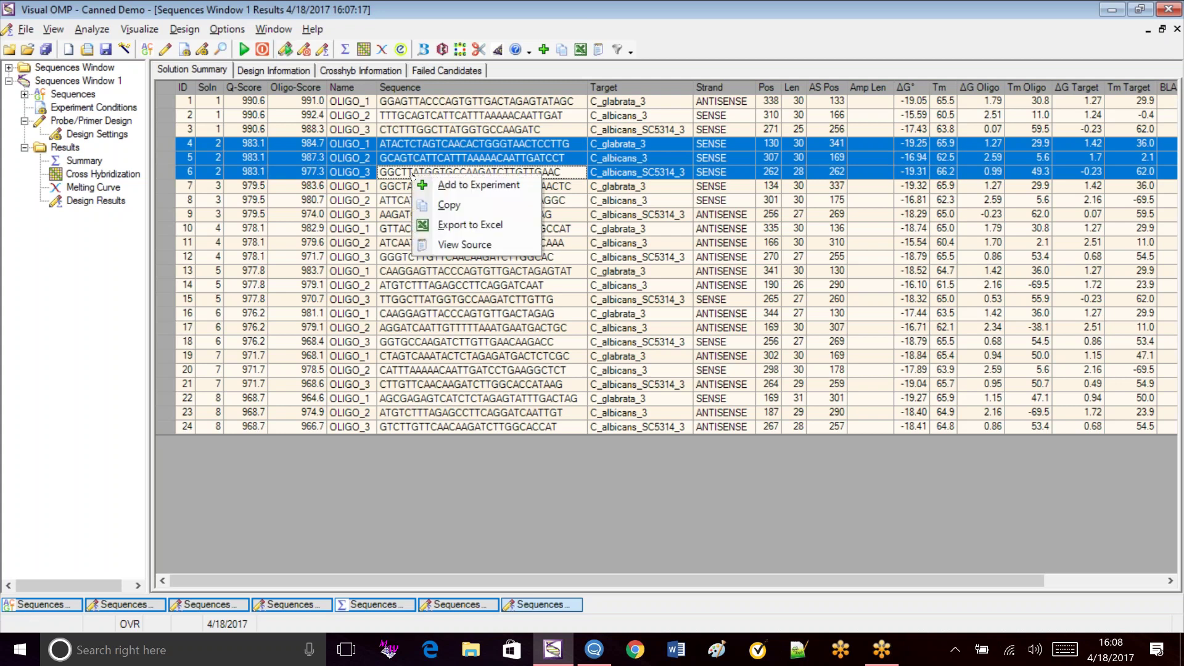
{"action": "left_click", "coordinate": [439, 190]}
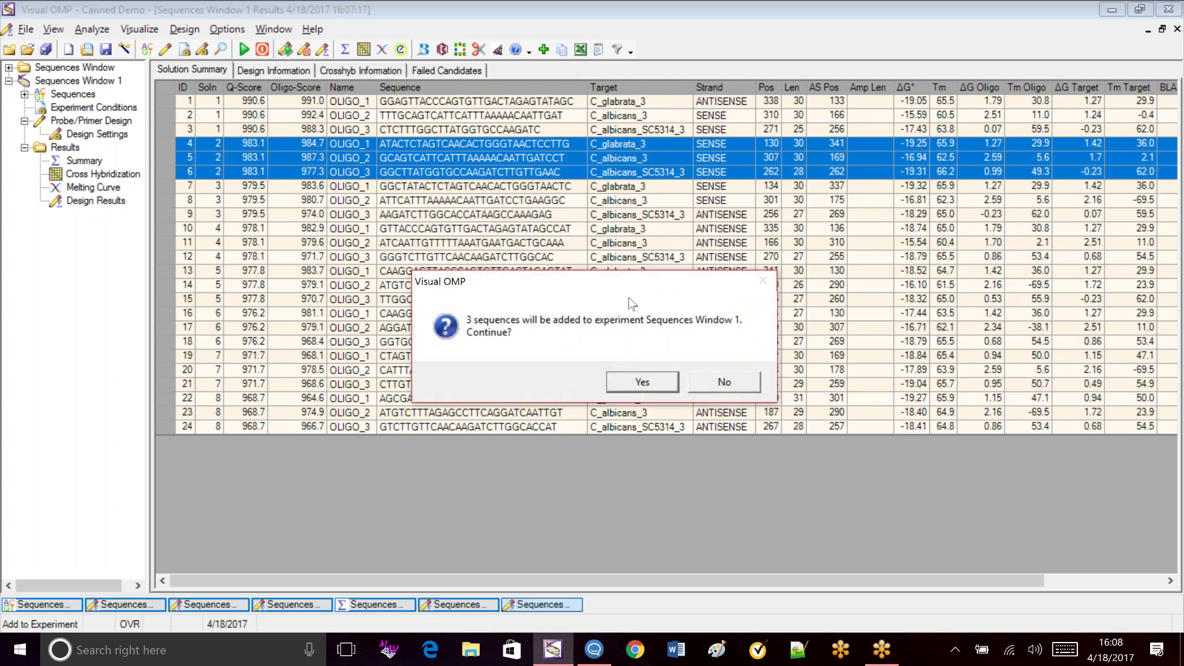
{"action": "left_click", "coordinate": [643, 382]}
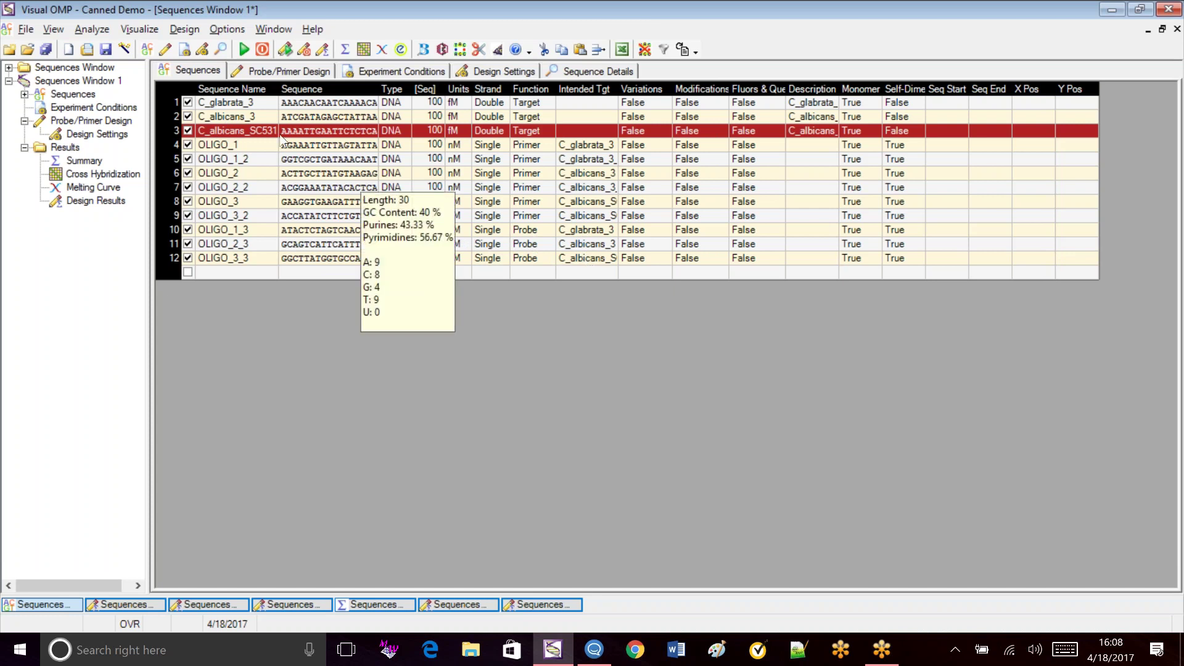
Enable Generate N-plex Structures in the experiment conditions and simulate the experiment
{"action": "left_click", "coordinate": [360, 73]}
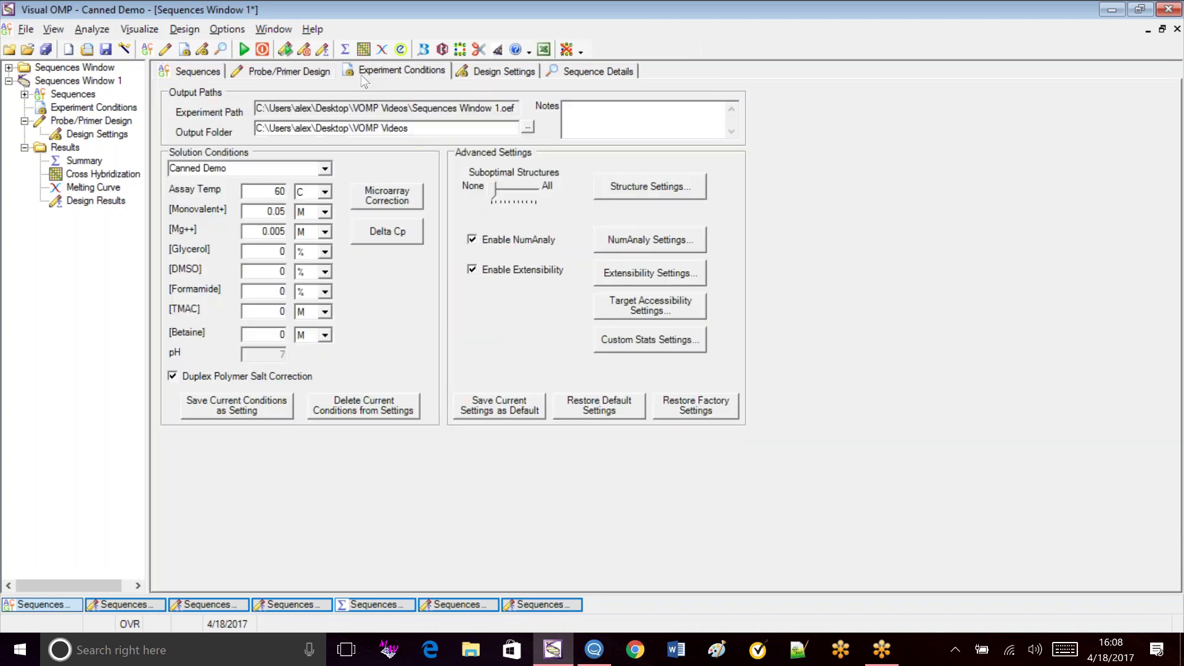
{"action": "left_click", "coordinate": [643, 183]}
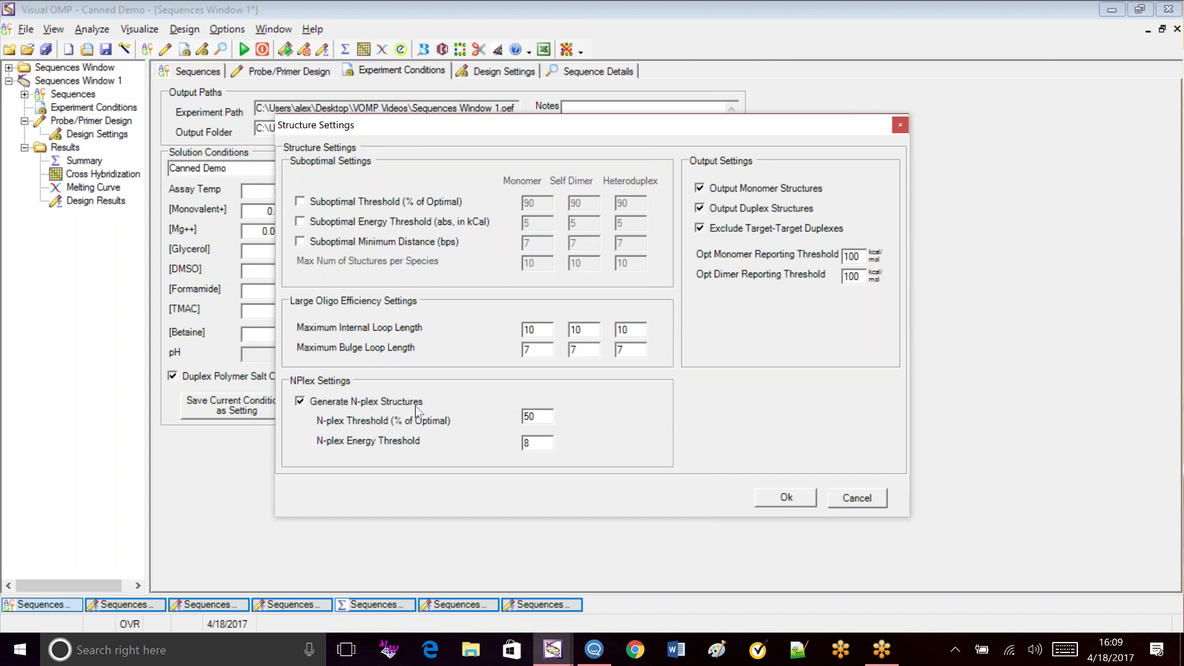
{"action": "left_click", "coordinate": [802, 497]}
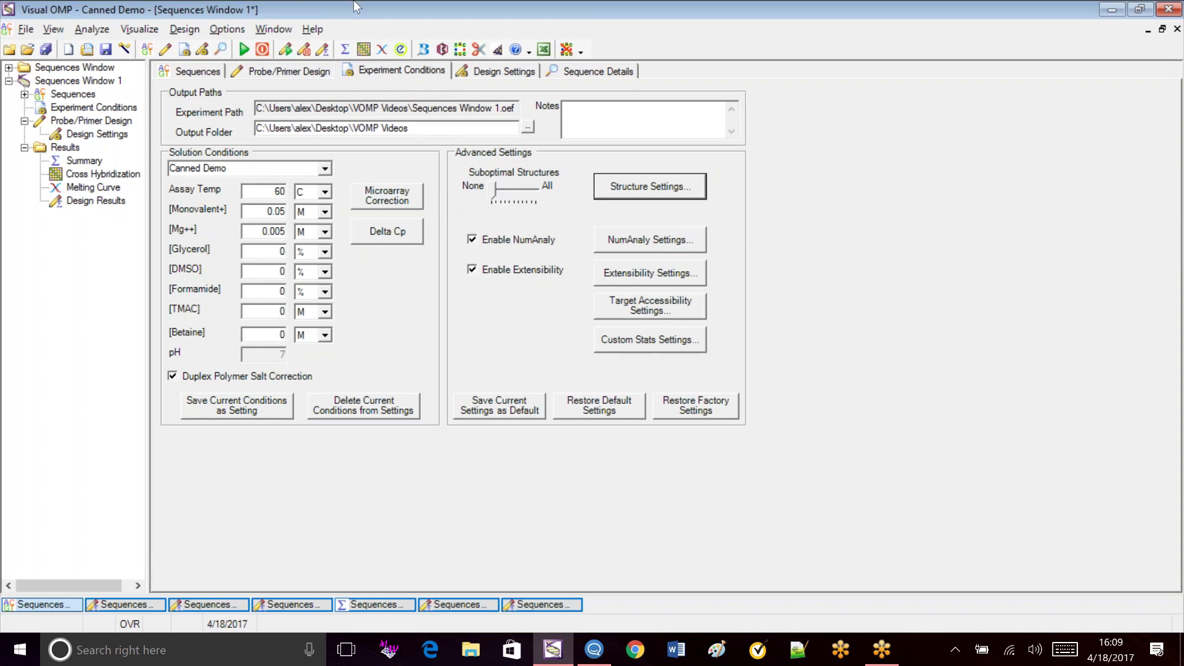
{"action": "left_click", "coordinate": [244, 49]}
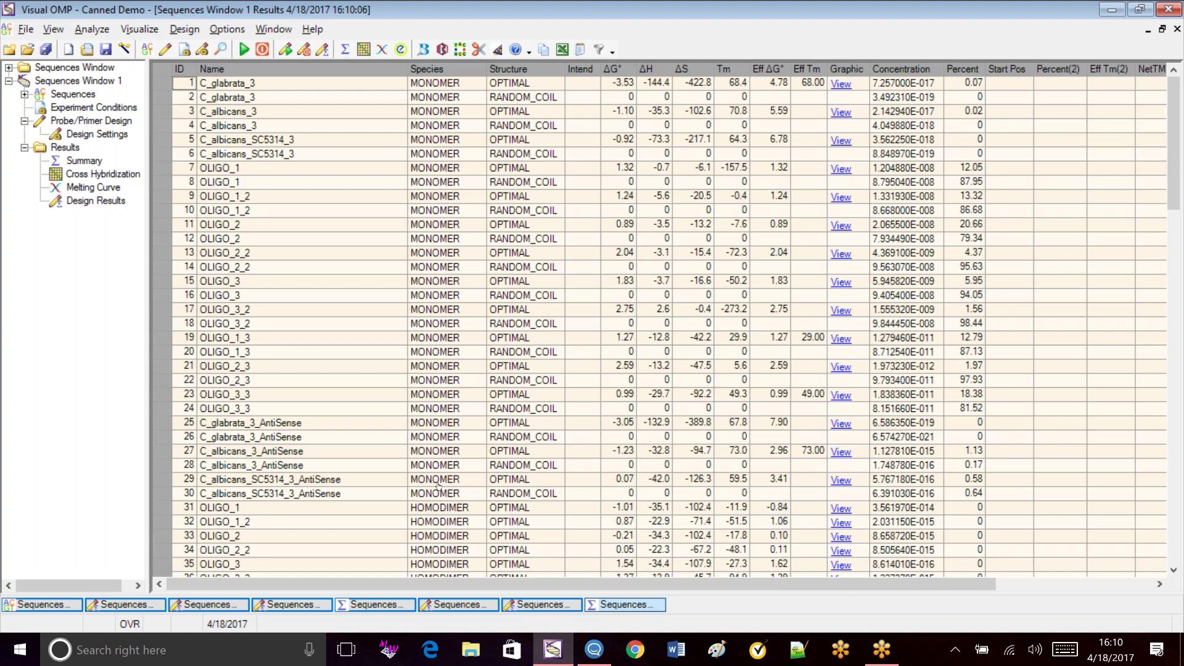
Scroll to the bottom of the 16:10:06 simulation table to show the three NPLEX rows
{"action": "left_click_drag", "start_coordinate": [1181, 198], "coordinate": [1182, 541]}
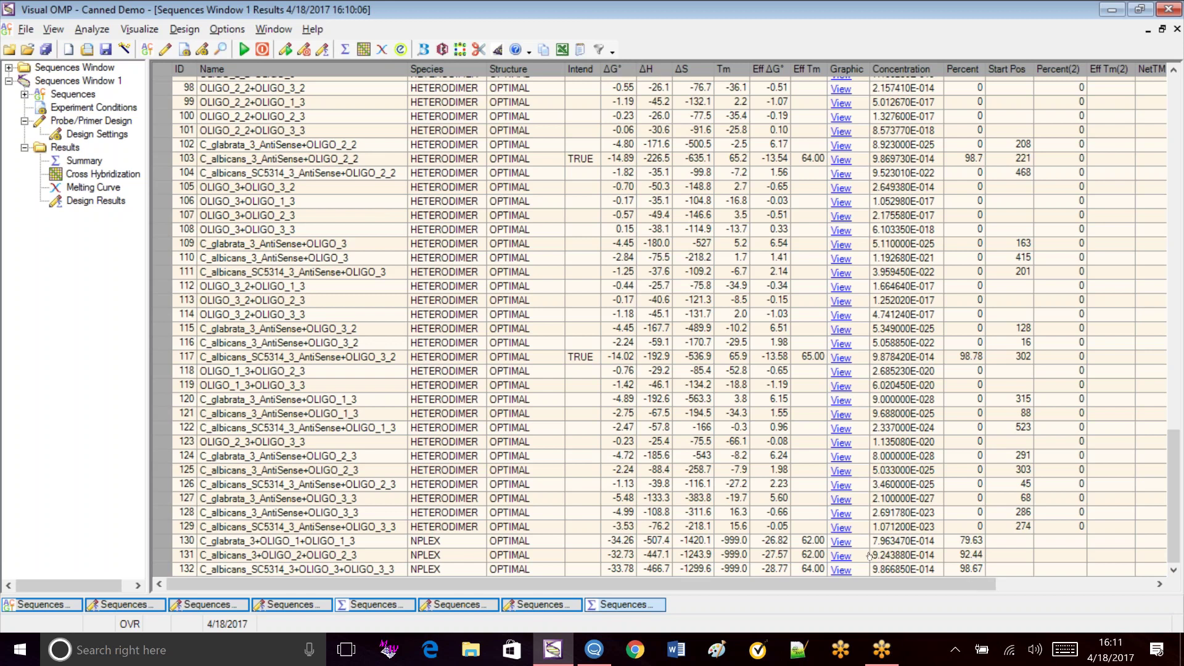
Open the C_glabrata_3–OLIGO_1–OLIGO_1_3 N-plex diagram, zoom into its stems, then restore the previous zoom
{"action": "left_click", "coordinate": [840, 542]}
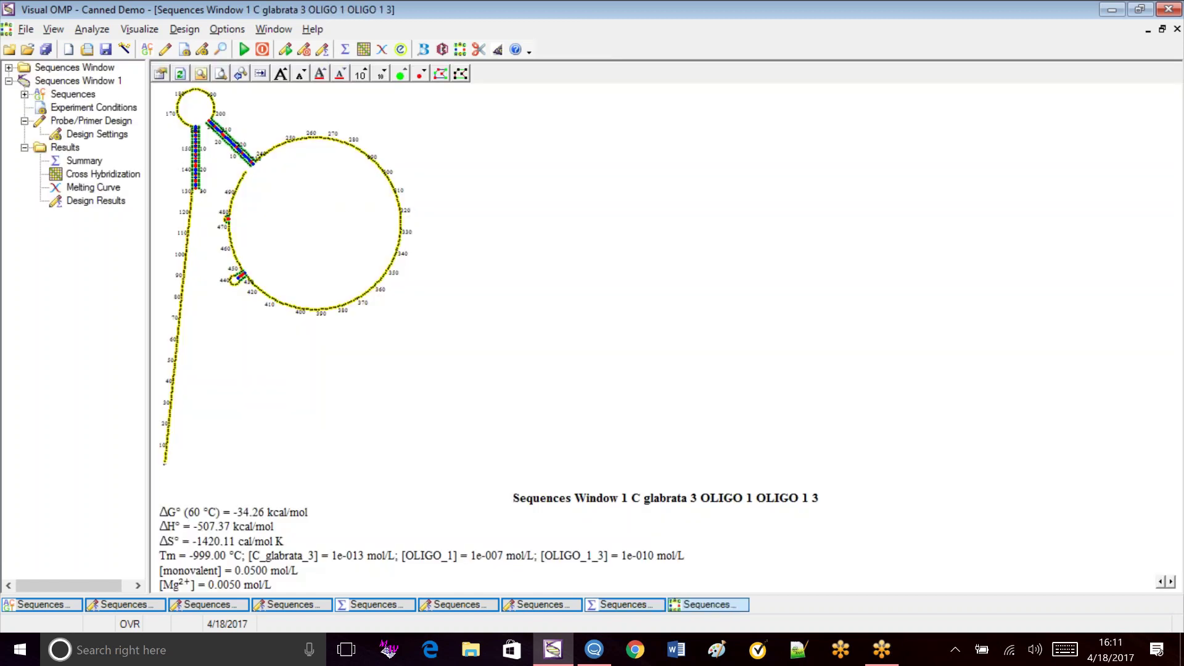
{"action": "left_click", "coordinate": [200, 79]}
{"action": "left_click_drag", "start_coordinate": [163, 87], "coordinate": [271, 207]}
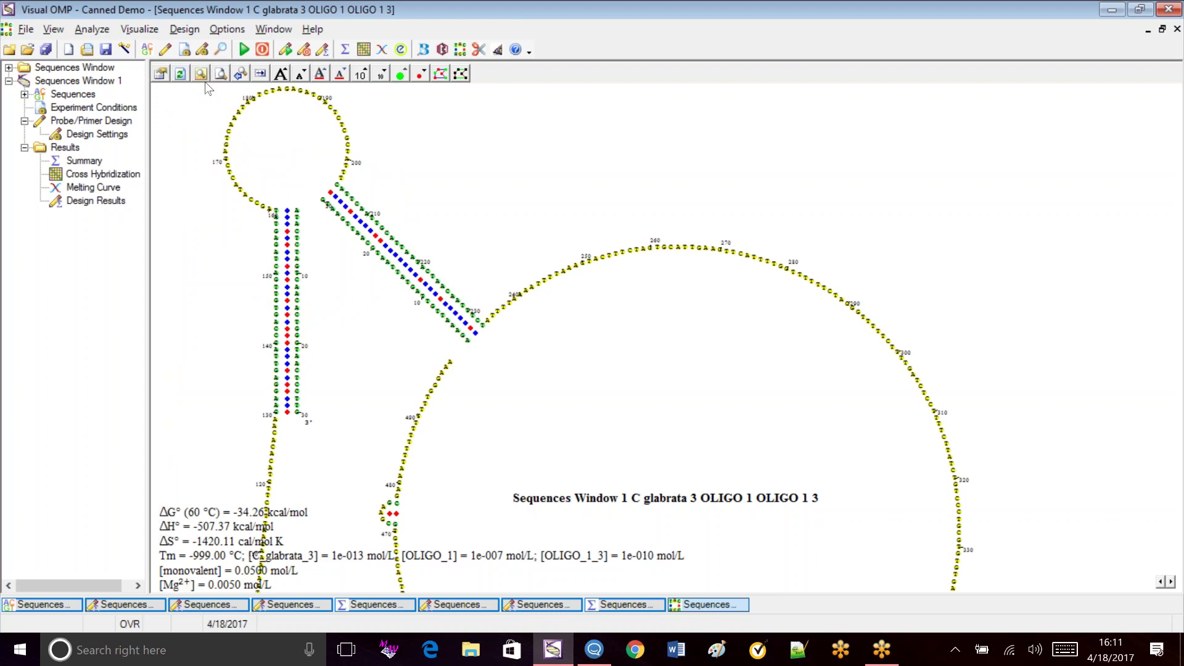
{"action": "left_click_drag", "start_coordinate": [261, 203], "coordinate": [328, 425]}
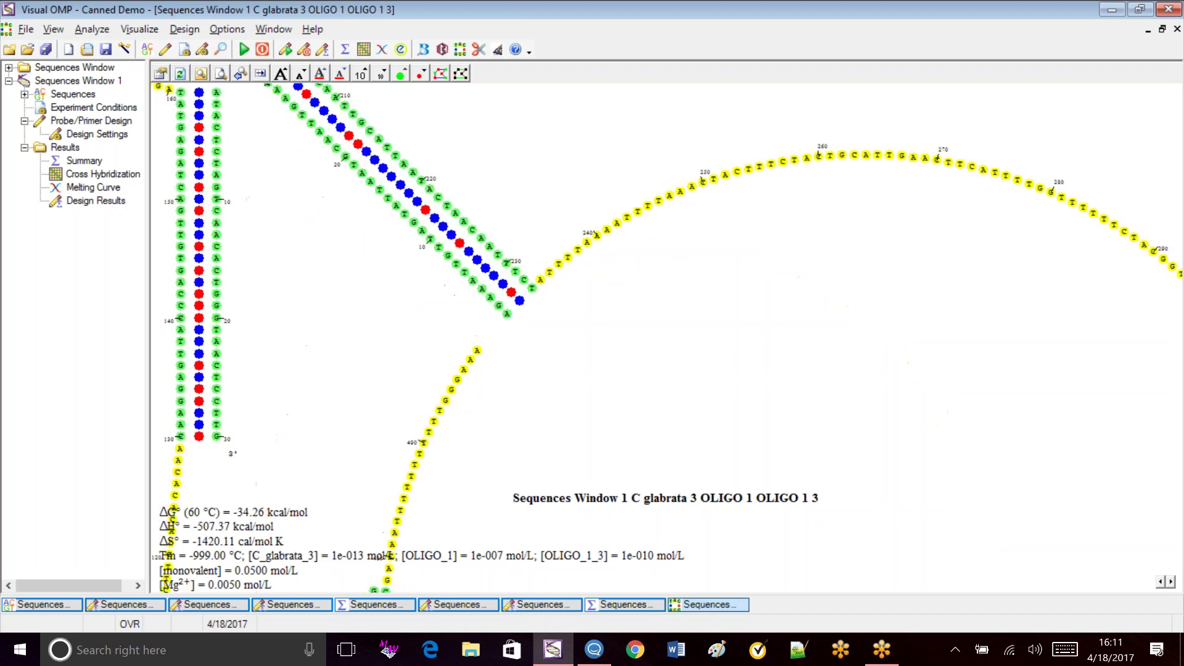
{"action": "left_click", "coordinate": [242, 72]}
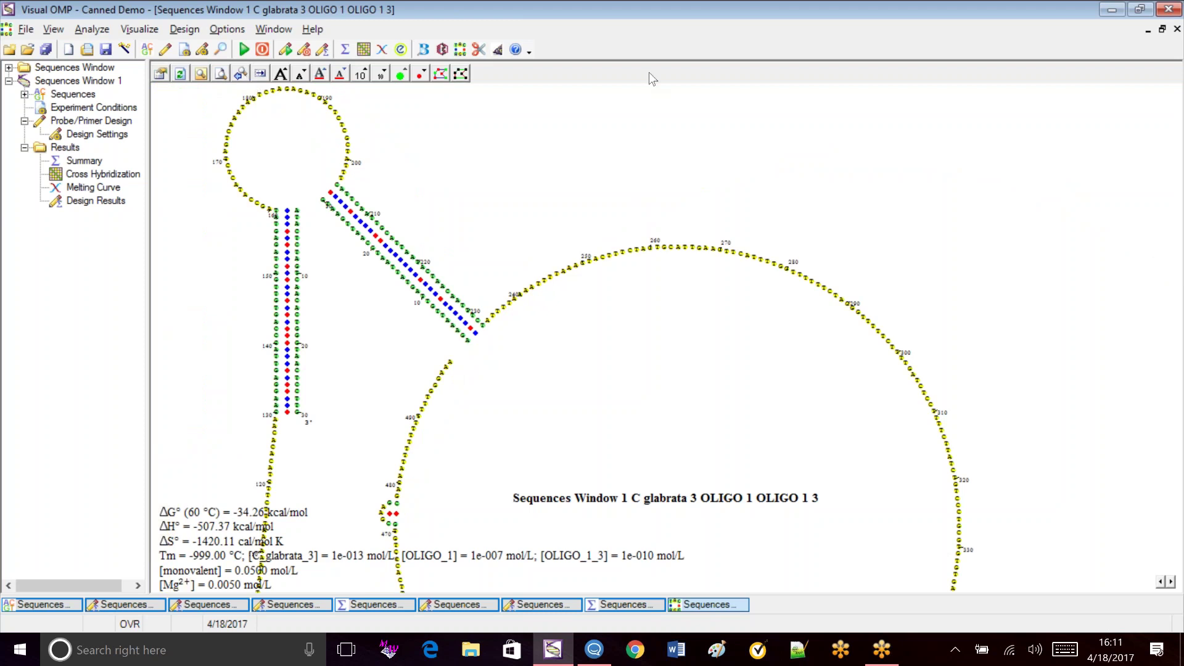
Close the N-plex structure diagram to return to the 16:10:06 results table
{"action": "left_click", "coordinate": [1177, 29]}
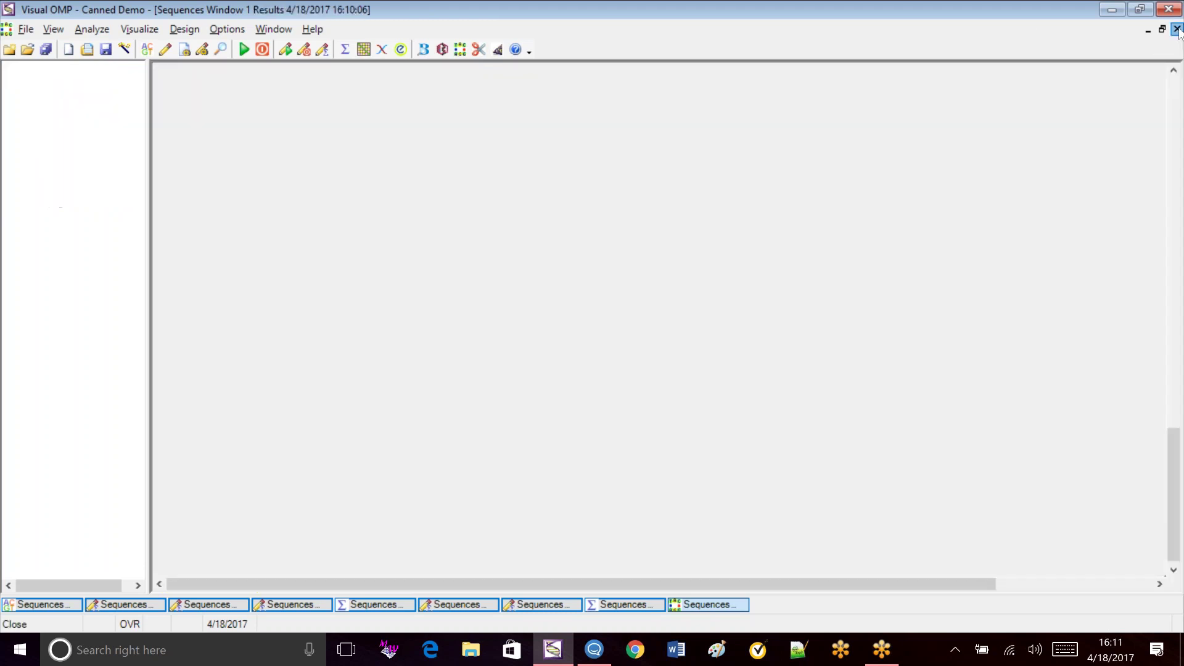